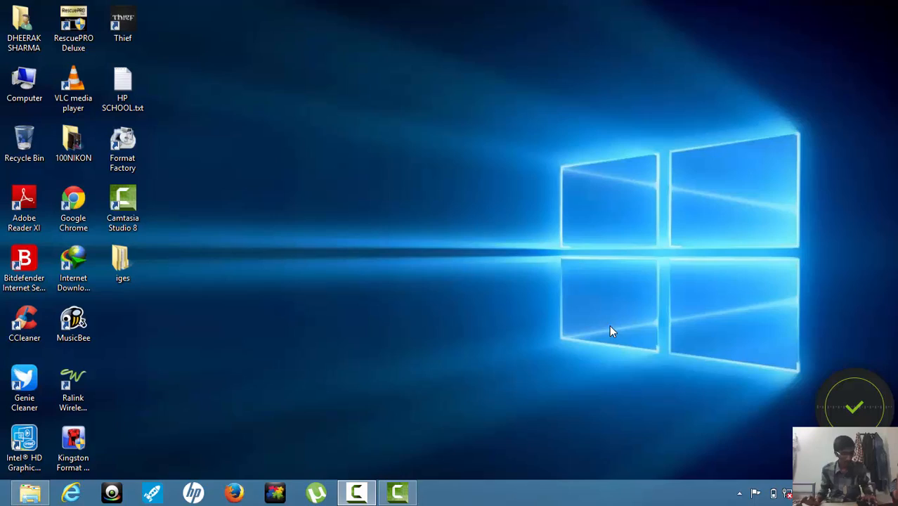
Find and launch Mechanical APDL 14.5, and maximize its window
{"action": "key", "text": "super"}
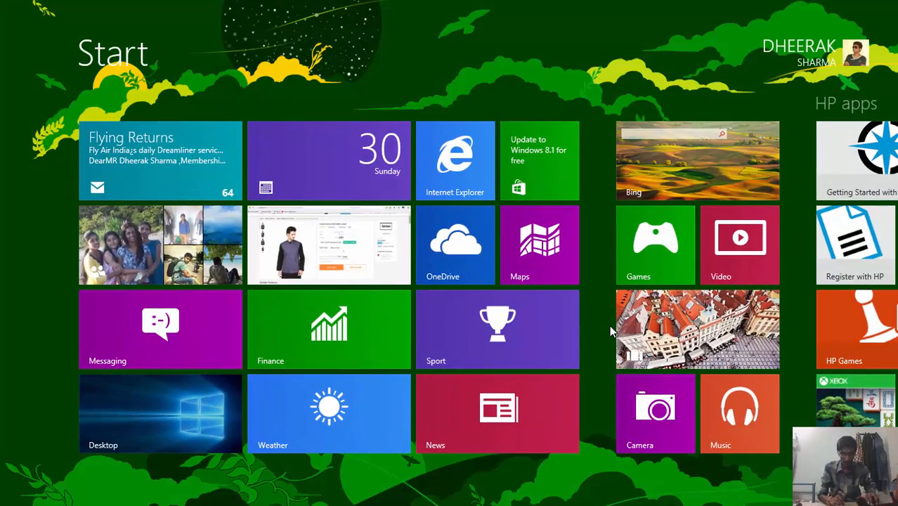
{"action": "type", "text": "ME"}
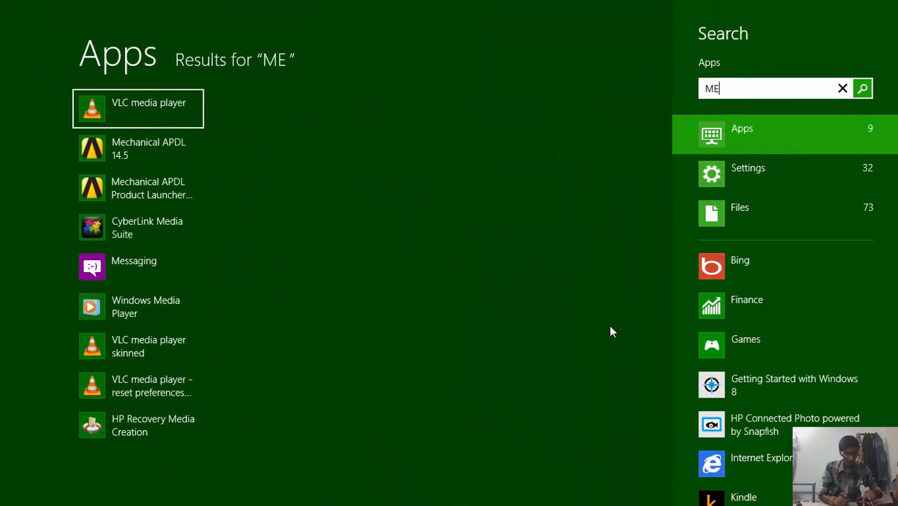
{"action": "type", "text": "CH"}
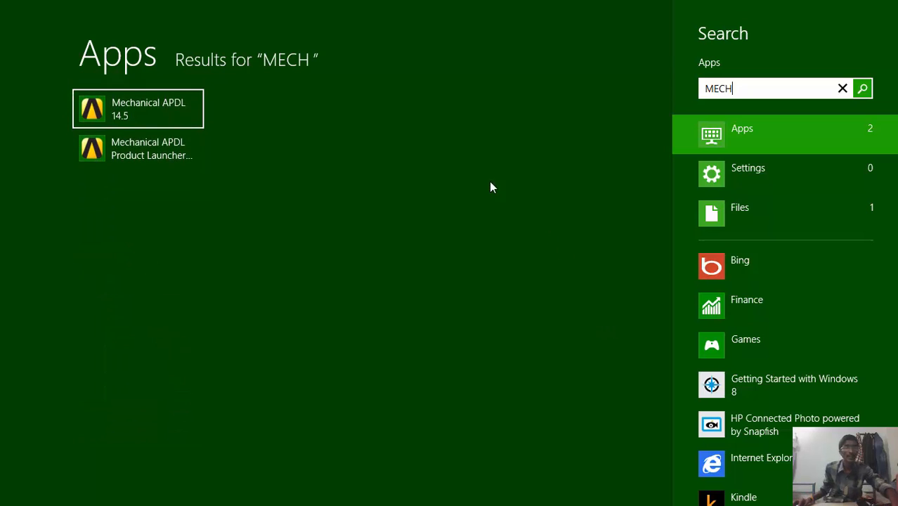
{"action": "left_click", "coordinate": [161, 117]}
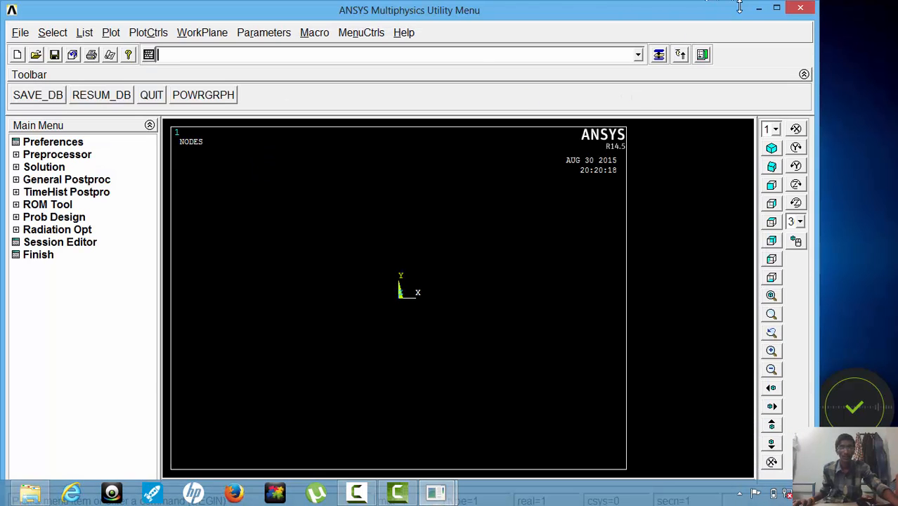
{"action": "left_click", "coordinate": [775, 10]}
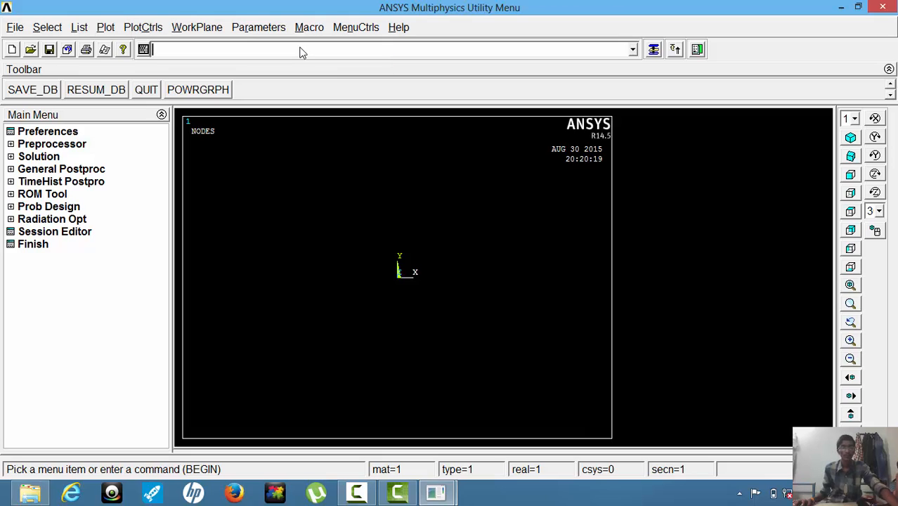
Set the unit system by running the command /UNITS,SI,MM
{"action": "type", "text": "/UNI"}
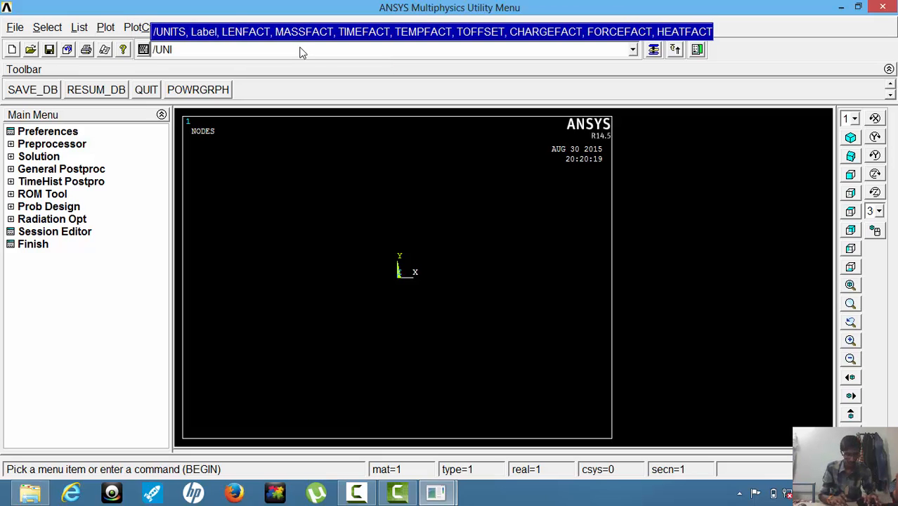
{"action": "type", "text": "TS,S"}
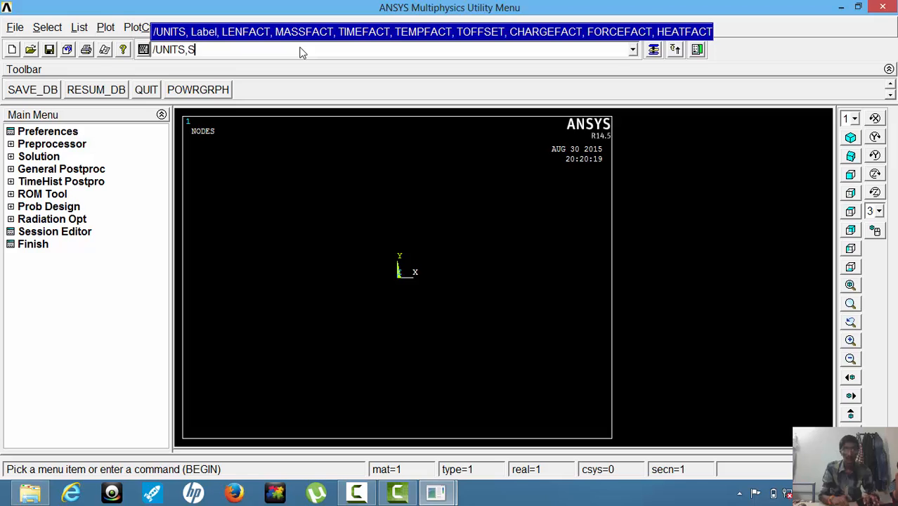
{"action": "type", "text": "I,"}
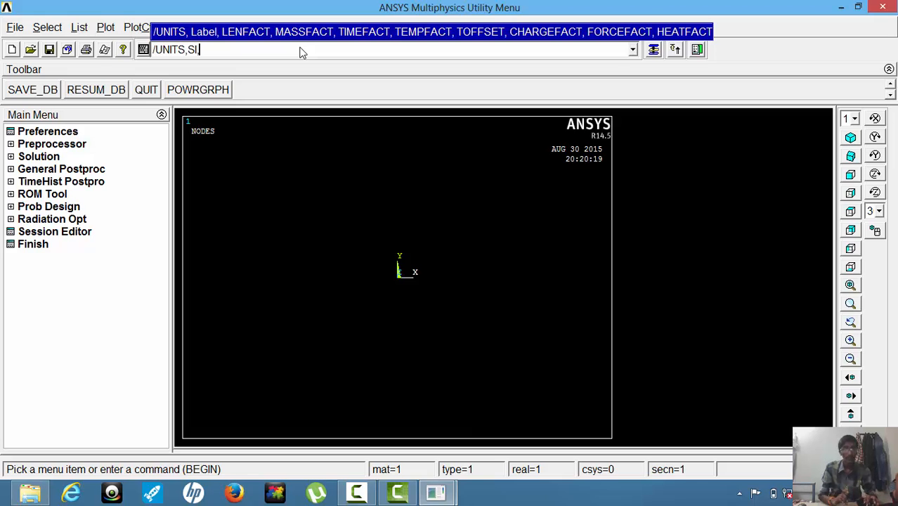
{"action": "type", "text": "MM"}
{"action": "key", "text": "Return"}
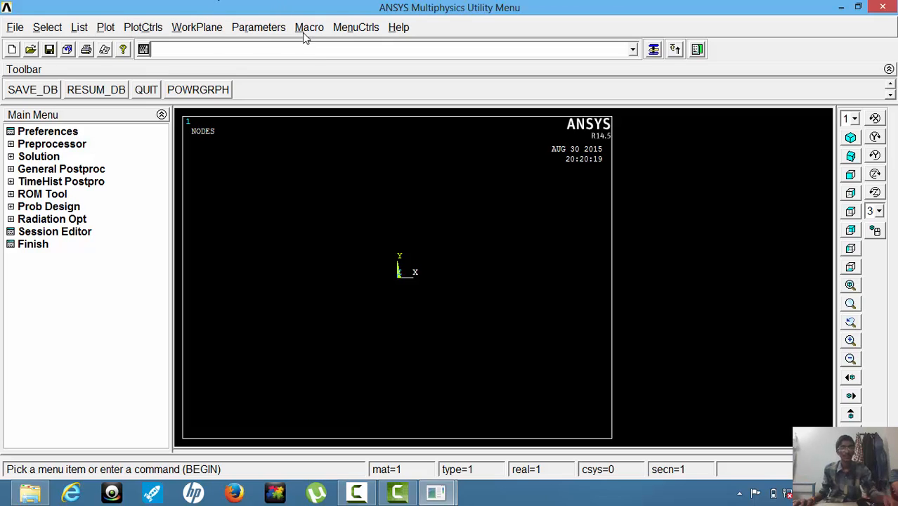
Change the jobname to "T.STEADY STATE", leaving the new log and error files option off
{"action": "left_click", "coordinate": [14, 28]}
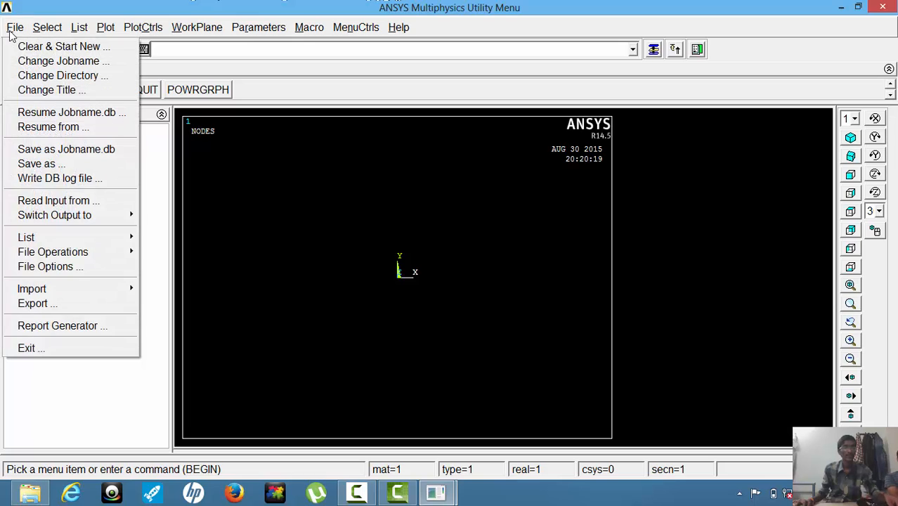
{"action": "left_click", "coordinate": [28, 62]}
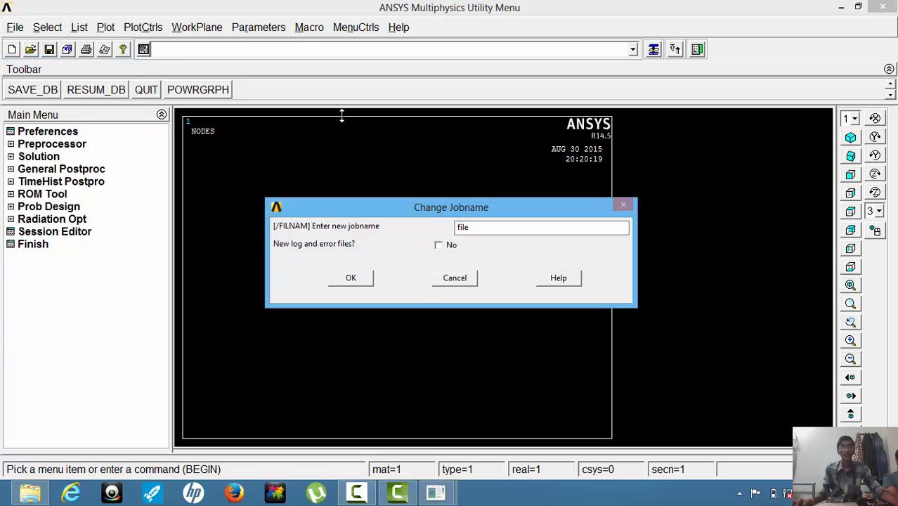
{"action": "left_click_drag", "start_coordinate": [477, 227], "coordinate": [439, 231]}
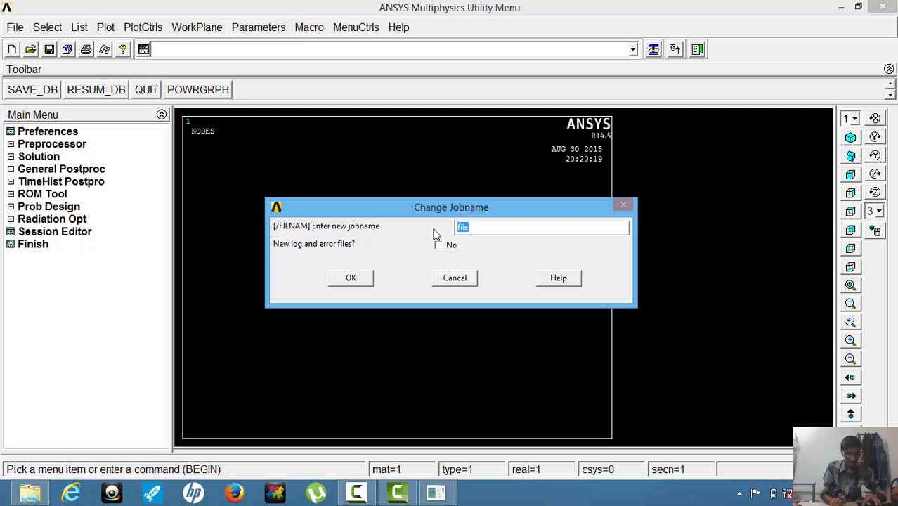
{"action": "type", "text": "T"}
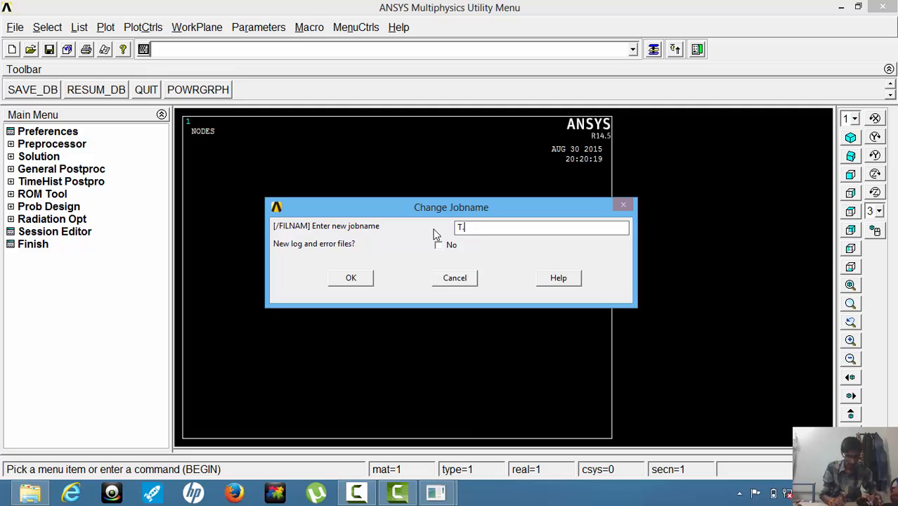
{"action": "type", "text": ".STEAD"}
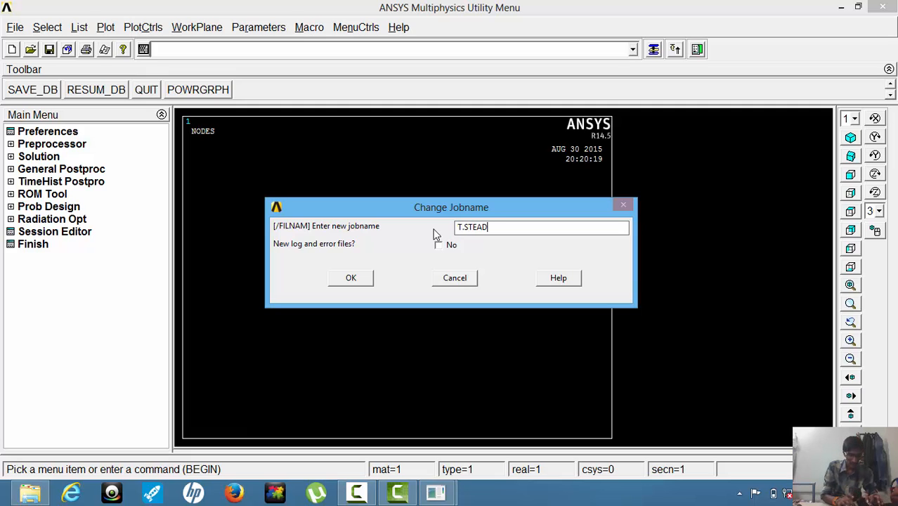
{"action": "type", "text": "Y STATE"}
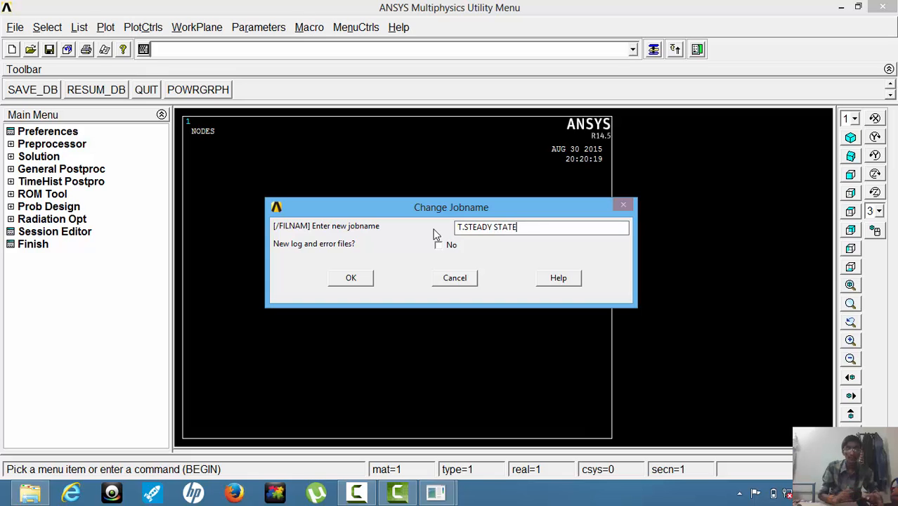
{"action": "left_click", "coordinate": [351, 279]}
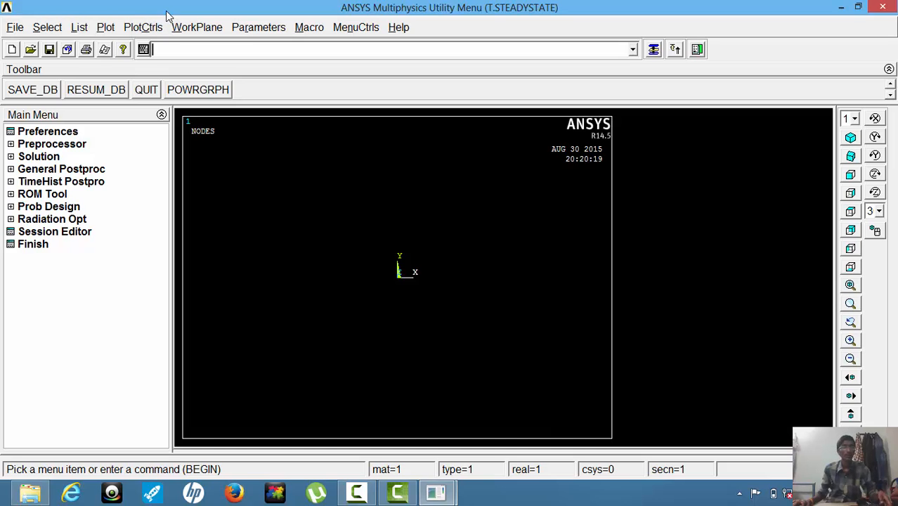
Change the working directory to the ANSYS folder on drive E
{"action": "left_click", "coordinate": [16, 28]}
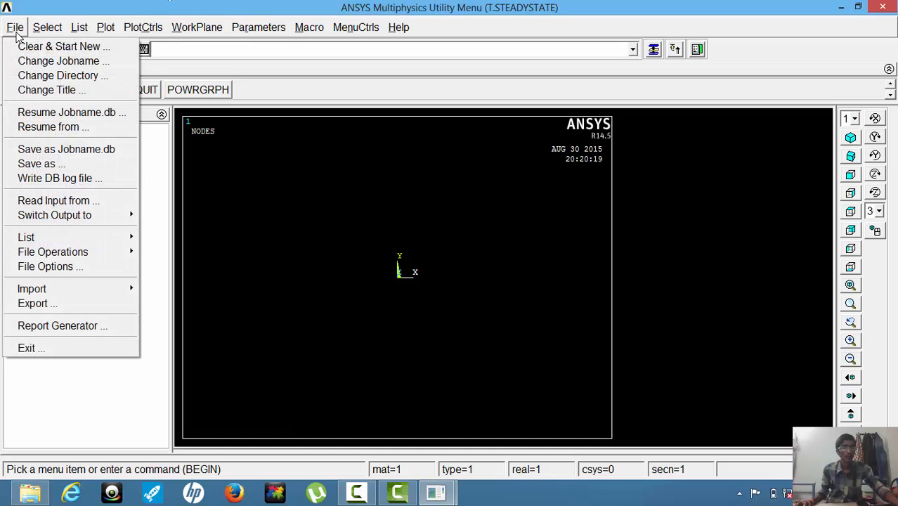
{"action": "left_click", "coordinate": [32, 76]}
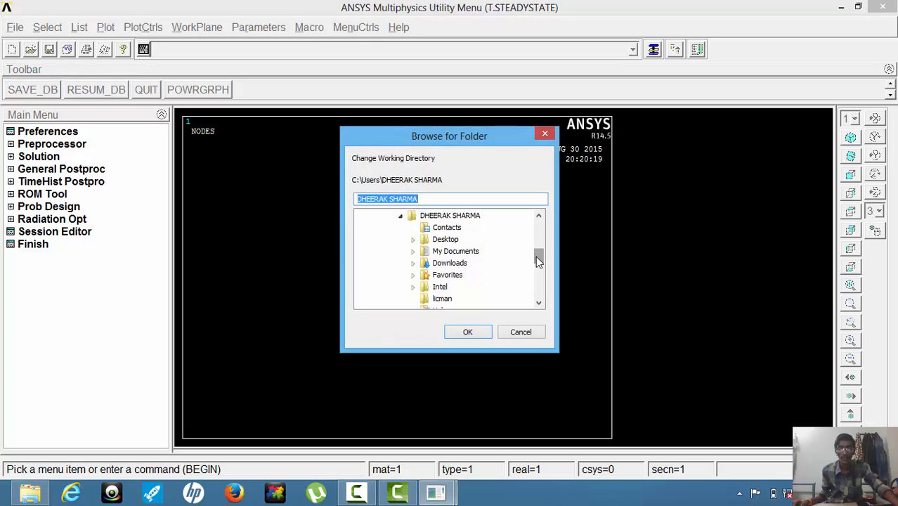
{"action": "scroll", "coordinate": [536, 258], "scroll_direction": "down", "scroll_amount": 8}
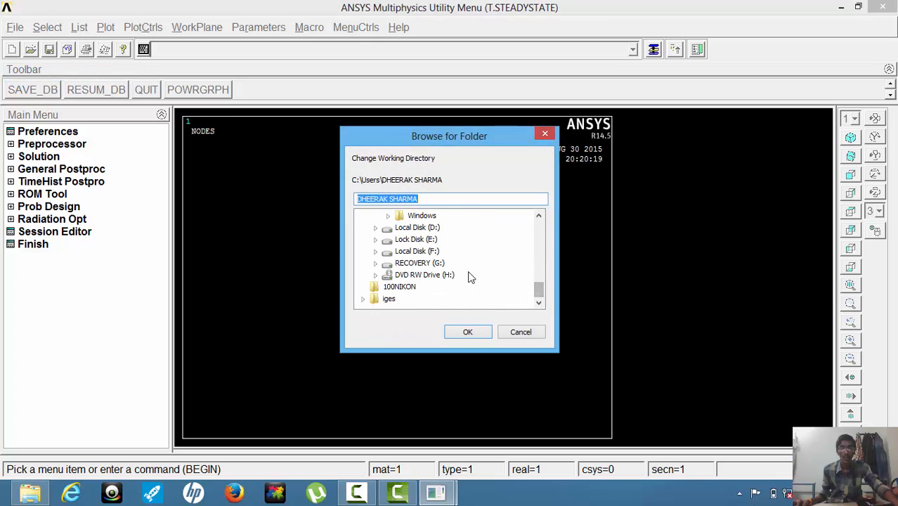
{"action": "left_click", "coordinate": [420, 240]}
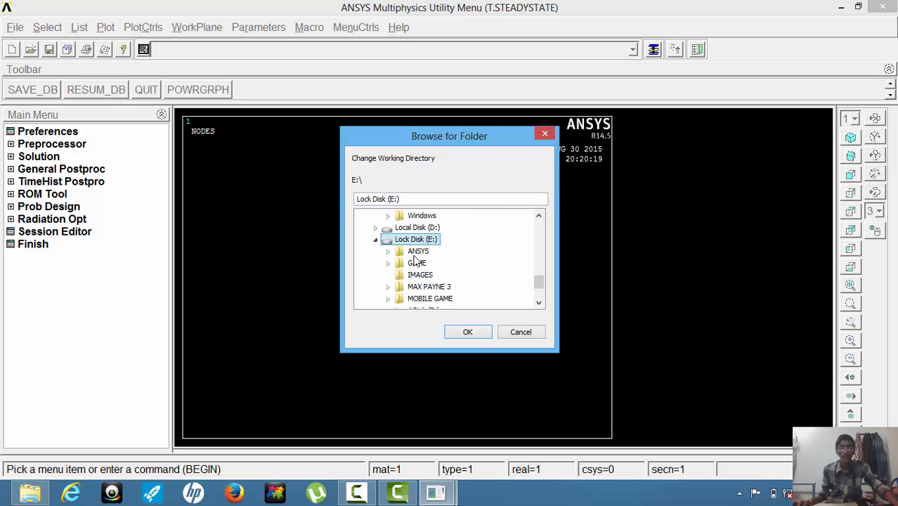
{"action": "left_click", "coordinate": [417, 252]}
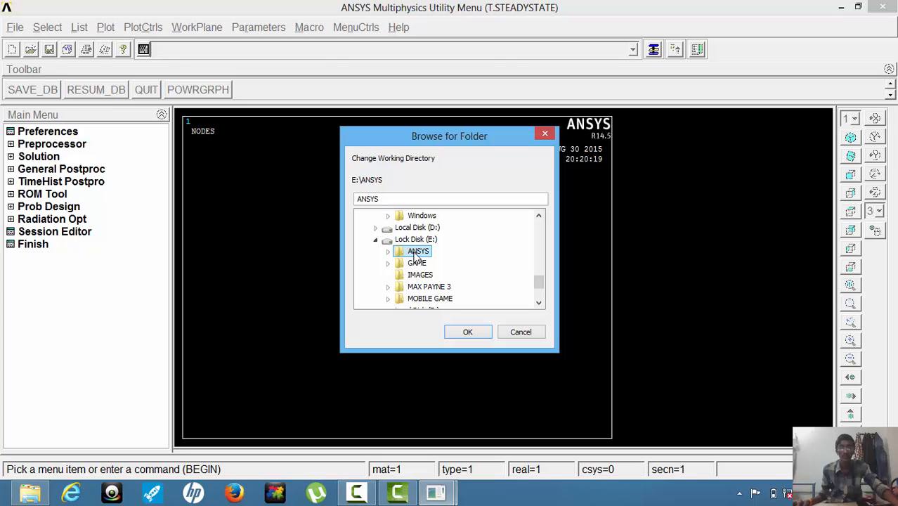
{"action": "left_click", "coordinate": [466, 332]}
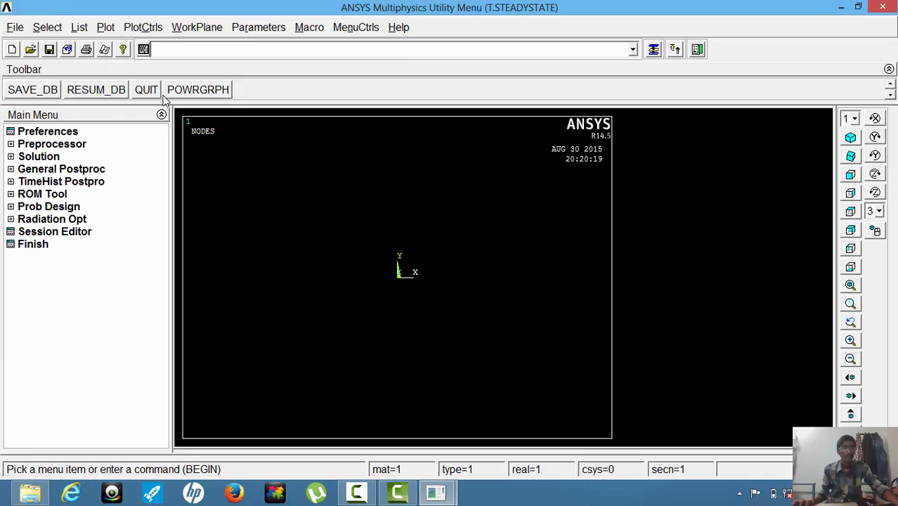
Set the analysis title to "STEDAY STATE ANALYSIS" and replot the graphics window
{"action": "left_click", "coordinate": [14, 27]}
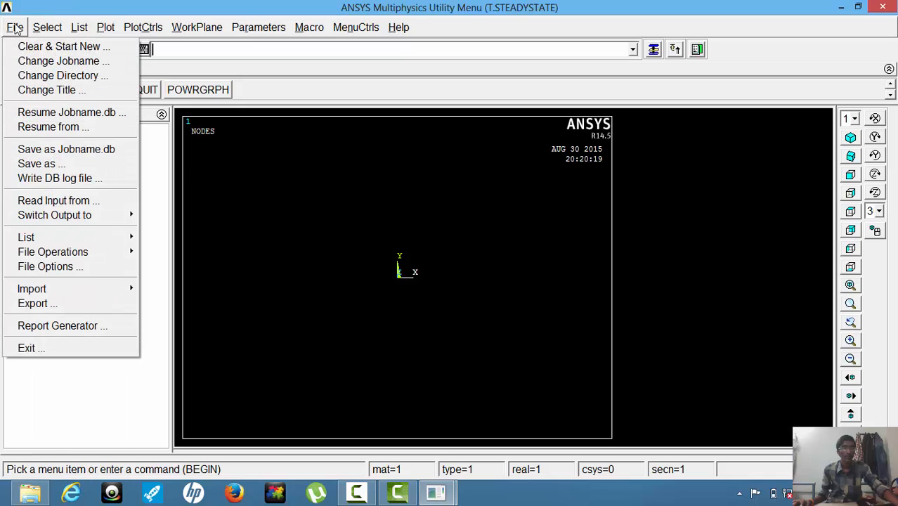
{"action": "left_click", "coordinate": [41, 88]}
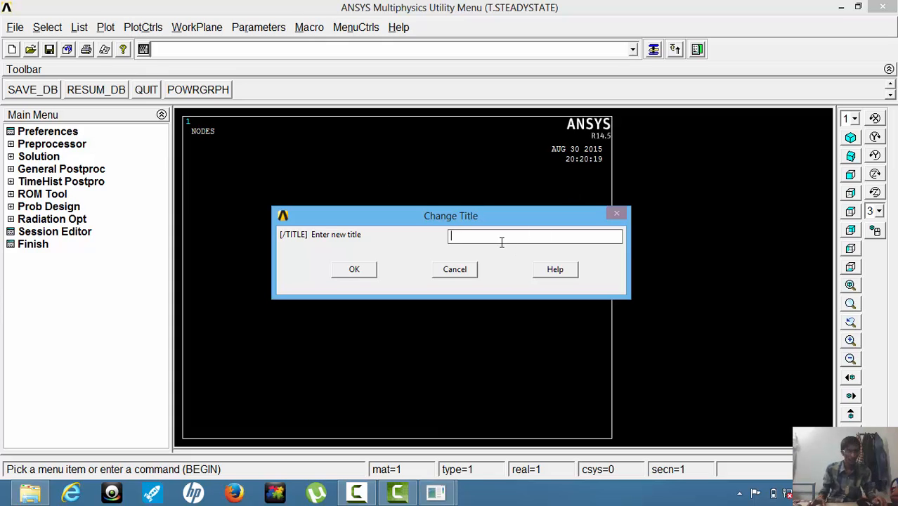
{"action": "type", "text": "STEDAY"}
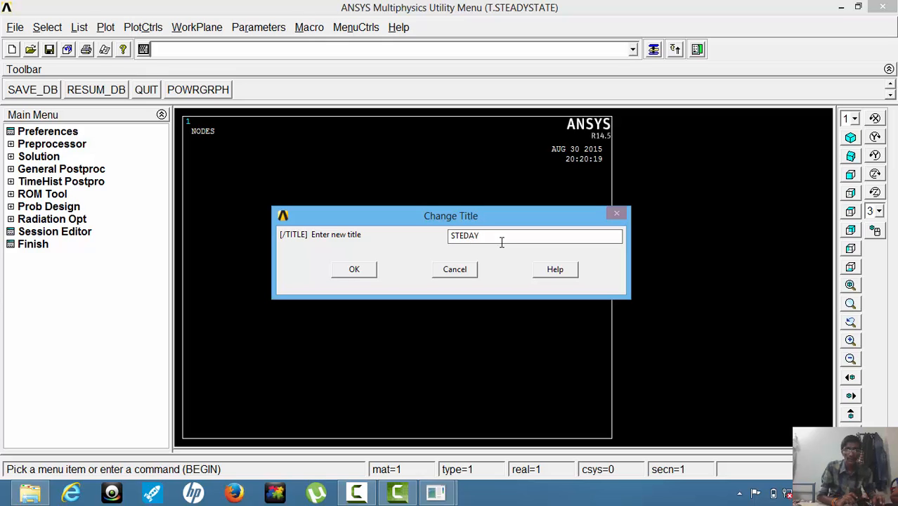
{"action": "type", "text": " STAT"}
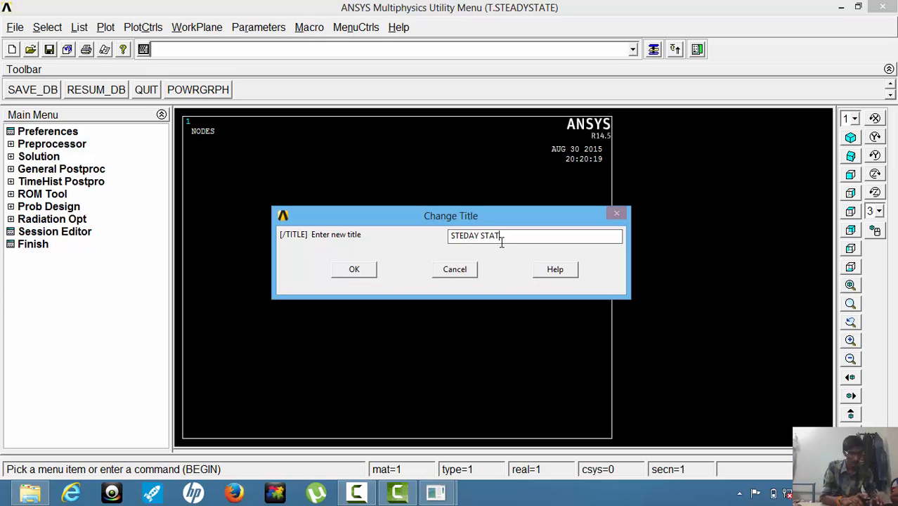
{"action": "type", "text": "E ANALYSIS"}
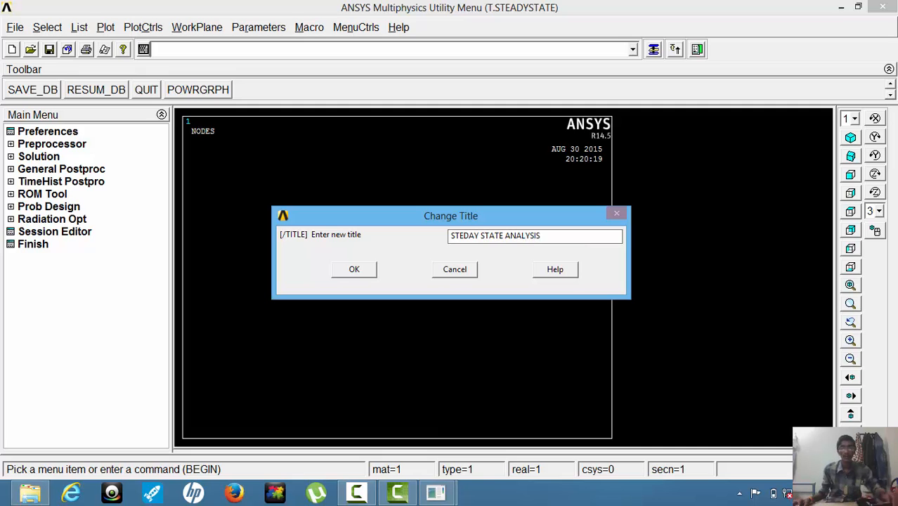
{"action": "left_click", "coordinate": [356, 271]}
{"action": "right_click", "coordinate": [353, 267]}
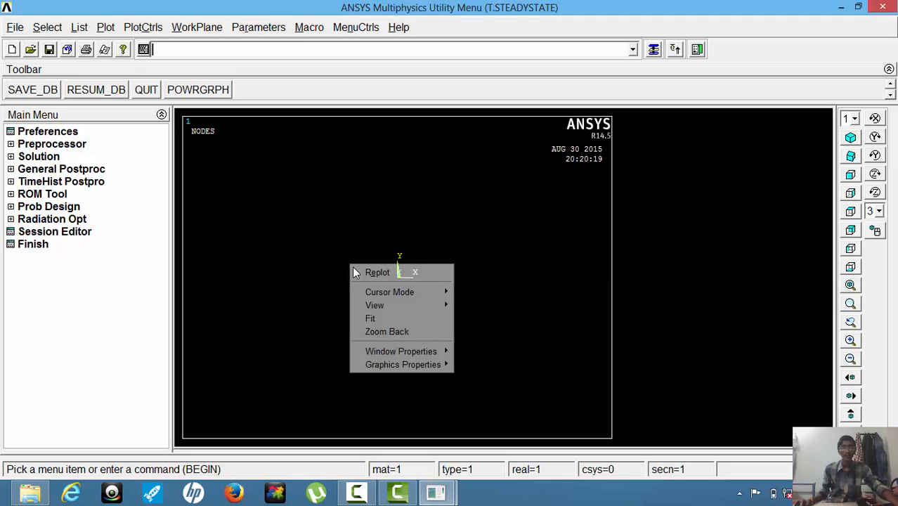
{"action": "left_click", "coordinate": [372, 273]}
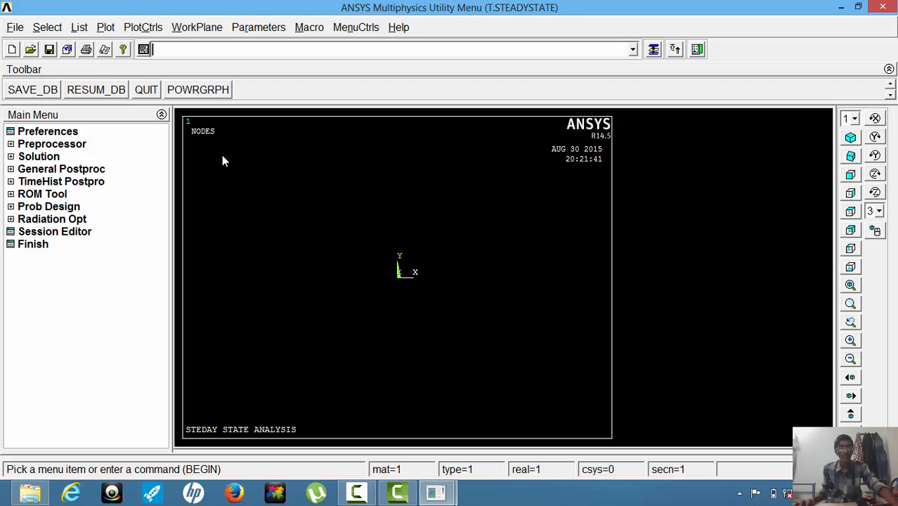
Start an IGES import with merging of coincident keypoints, solid creation and small-area deletion all enabled
{"action": "left_click", "coordinate": [14, 28]}
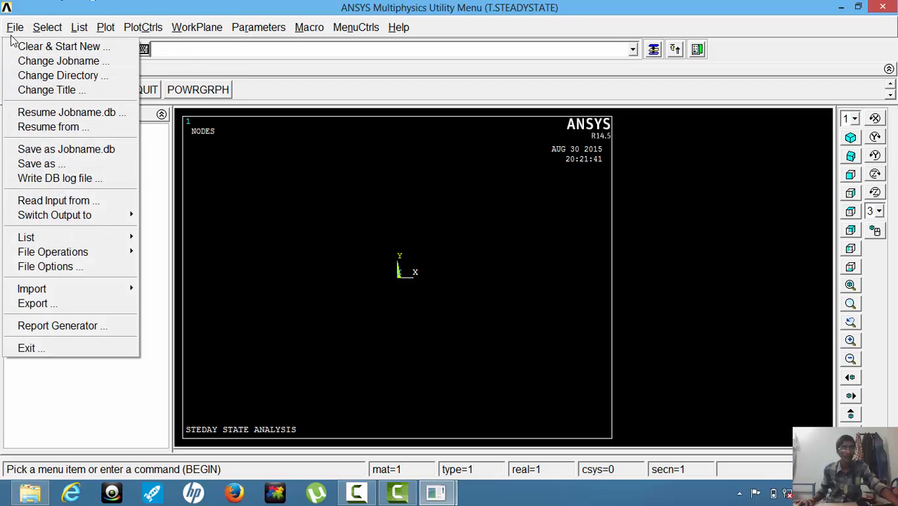
{"action": "mouse_move", "coordinate": [82, 294]}
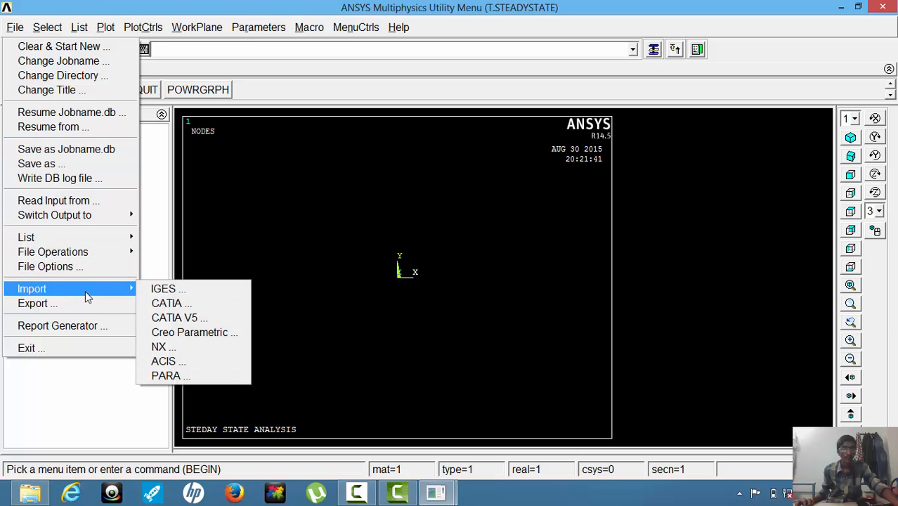
{"action": "left_click", "coordinate": [165, 288]}
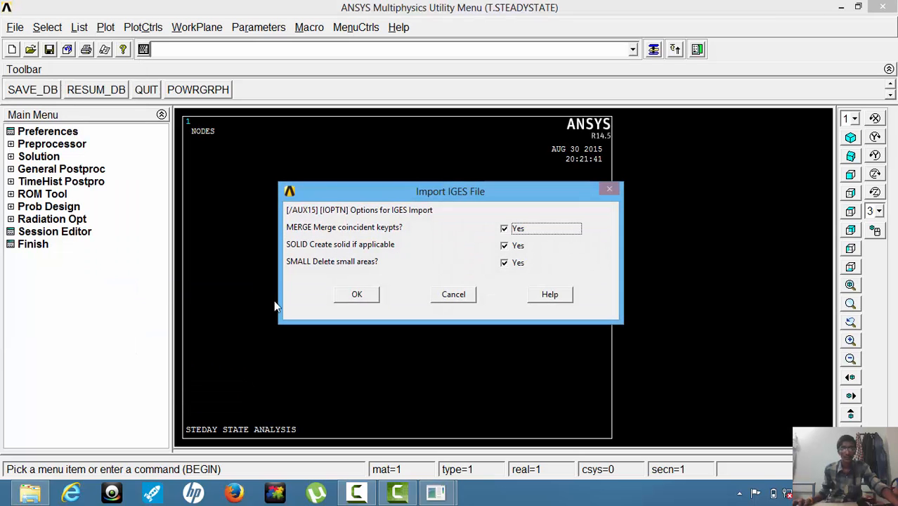
{"action": "left_click", "coordinate": [356, 295]}
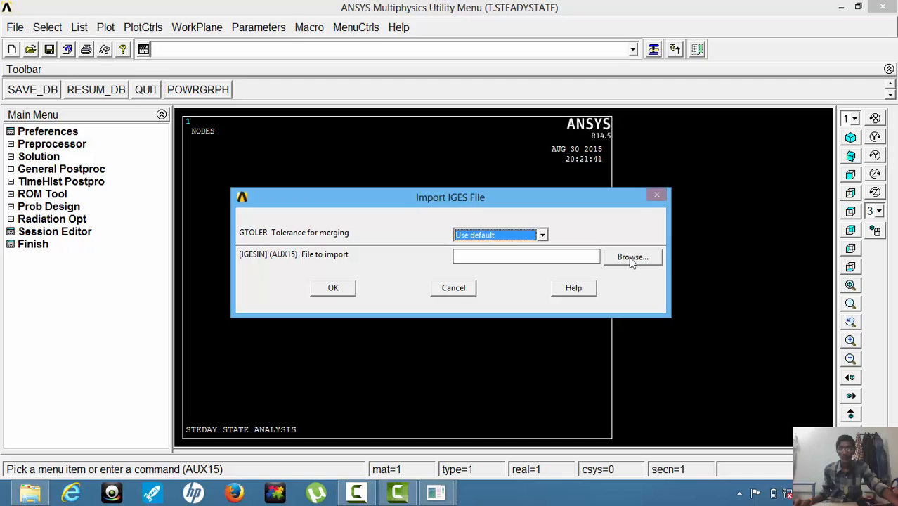
Import DISC_BRAKE.igs from the iges > MODELS FOR ANALYSIS folder on the desktop, using the default merging tolerance
{"action": "left_click", "coordinate": [632, 257]}
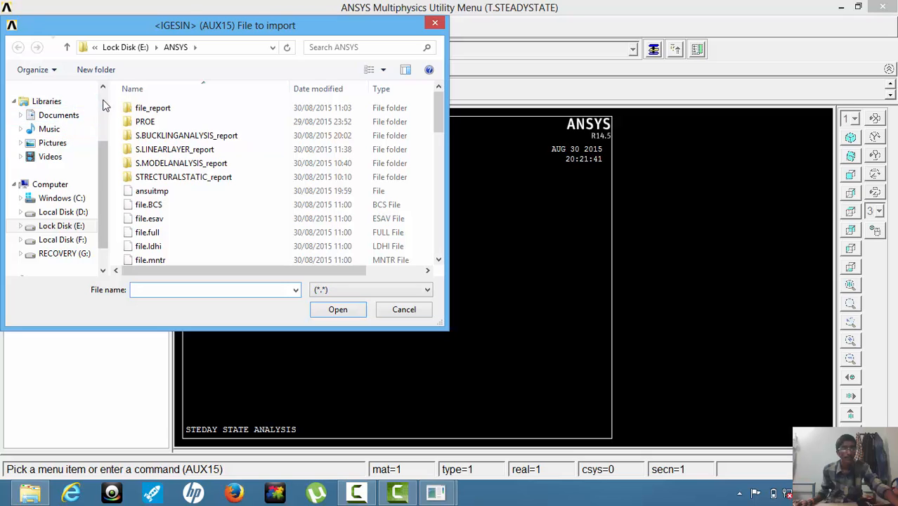
{"action": "scroll", "coordinate": [49, 107], "scroll_direction": "up", "scroll_amount": 3}
{"action": "left_click", "coordinate": [53, 108]}
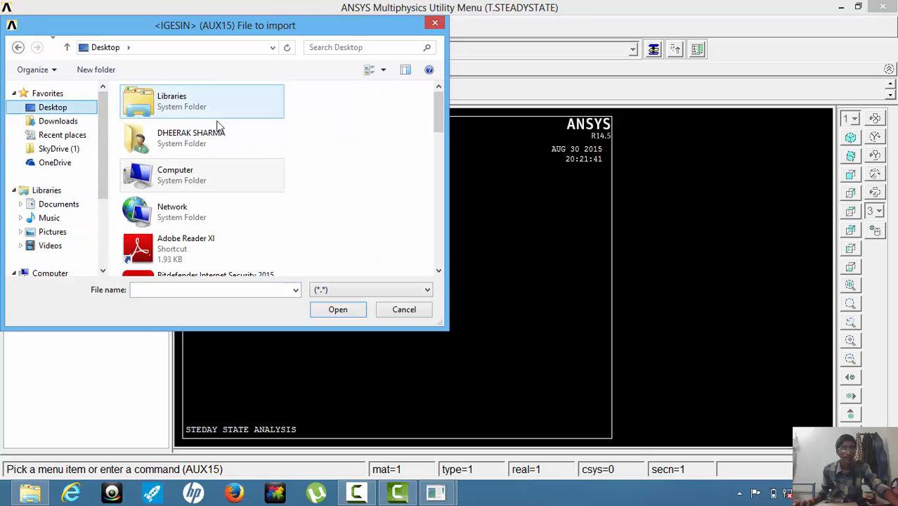
{"action": "left_click_drag", "start_coordinate": [437, 124], "coordinate": [442, 221]}
{"action": "double_click", "coordinate": [193, 193]}
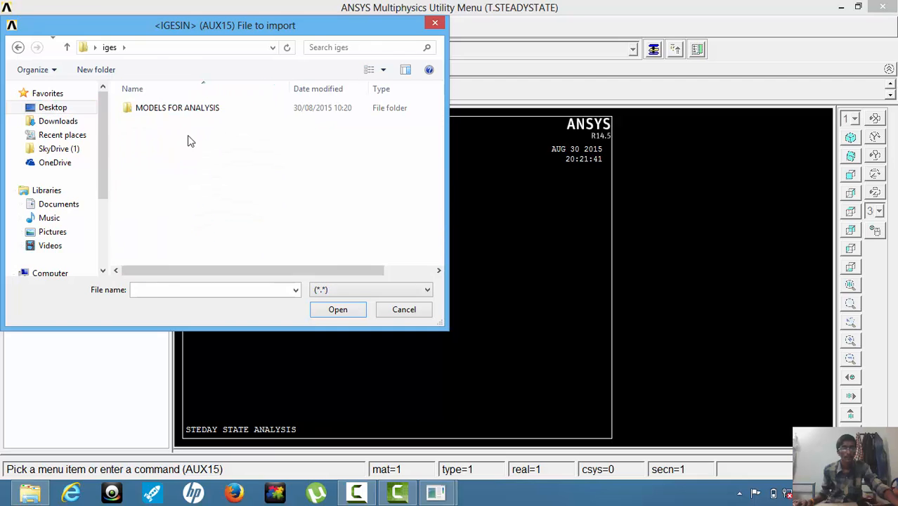
{"action": "double_click", "coordinate": [202, 114]}
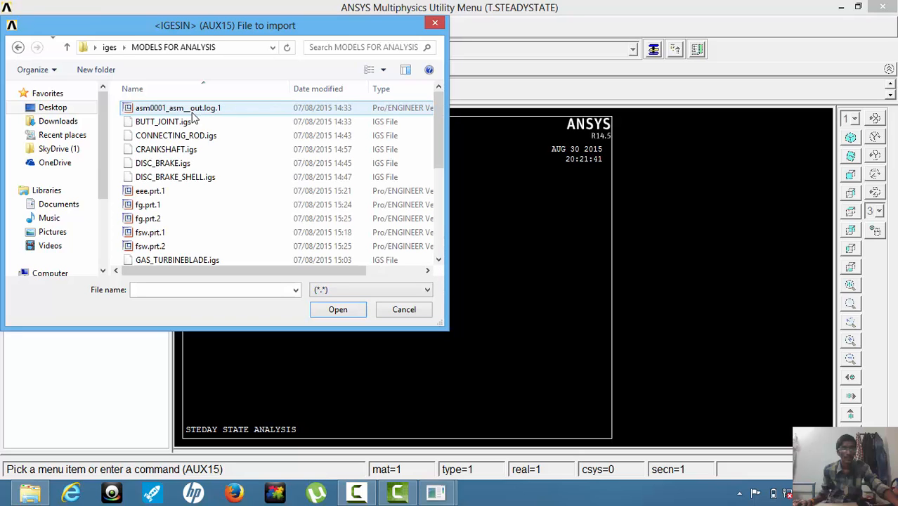
{"action": "left_click", "coordinate": [189, 166]}
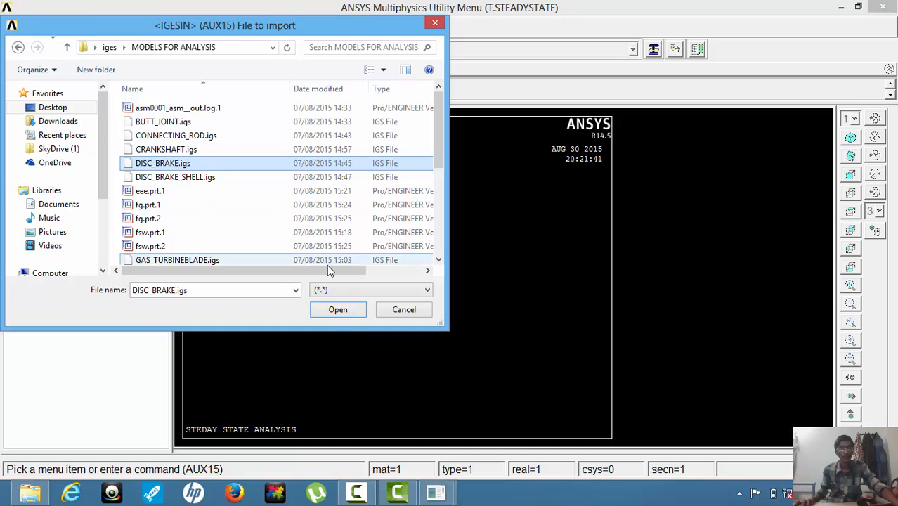
{"action": "left_click", "coordinate": [332, 315]}
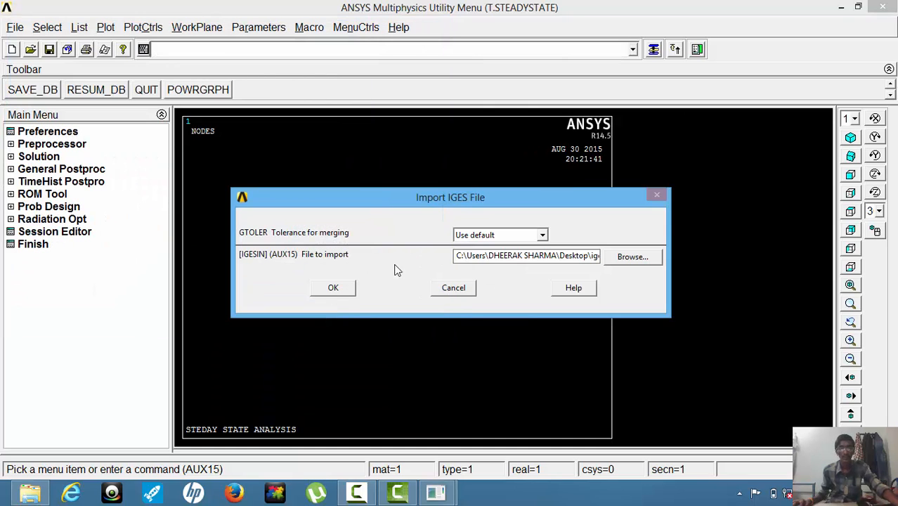
{"action": "left_click", "coordinate": [333, 289]}
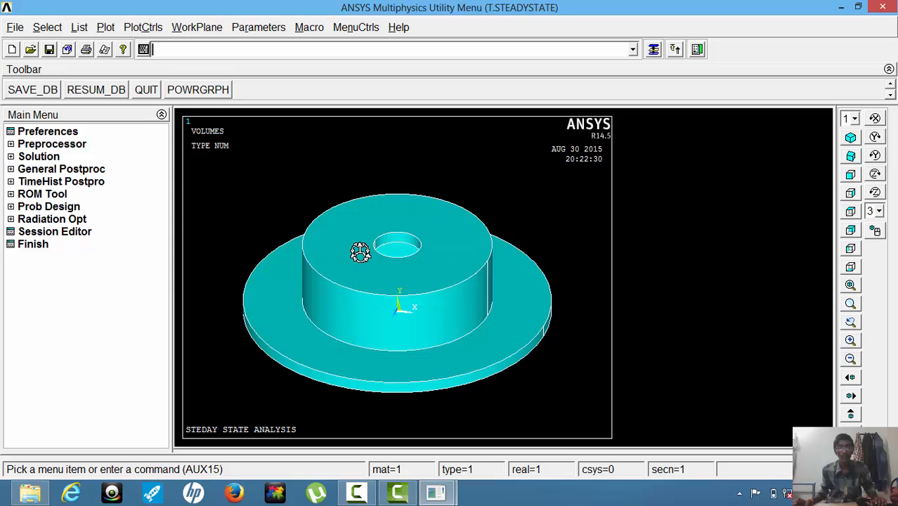
{"action": "mouse_move", "coordinate": [328, 272]}
{"action": "right_mouse_down", "text": "ctrl"}
{"action": "mouse_move", "coordinate": [279, 293]}
{"action": "mouse_move", "coordinate": [270, 251]}
{"action": "mouse_move", "coordinate": [302, 226]}
{"action": "mouse_move", "coordinate": [294, 223]}
{"action": "right_mouse_up", "text": "ctrl"}
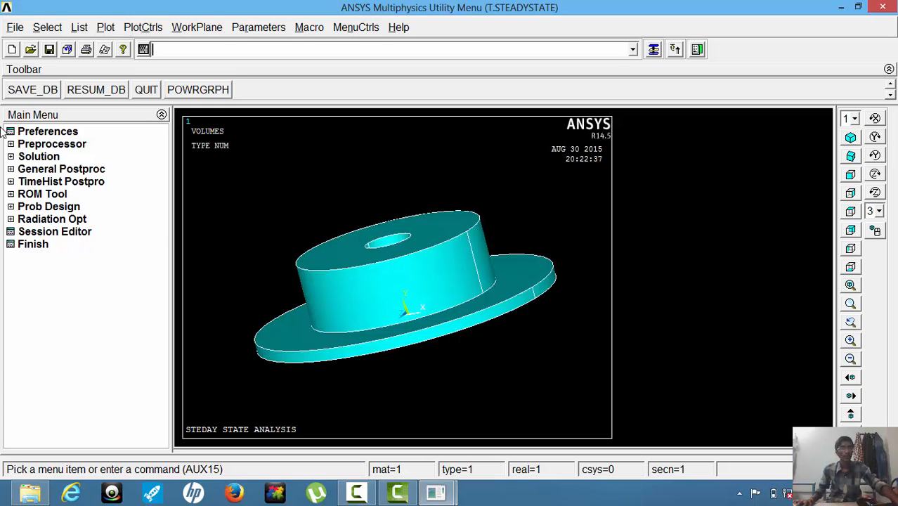
Set the GUI filtering preferences to show only the Thermal discipline, keeping the h-Method option
{"action": "left_click", "coordinate": [58, 137]}
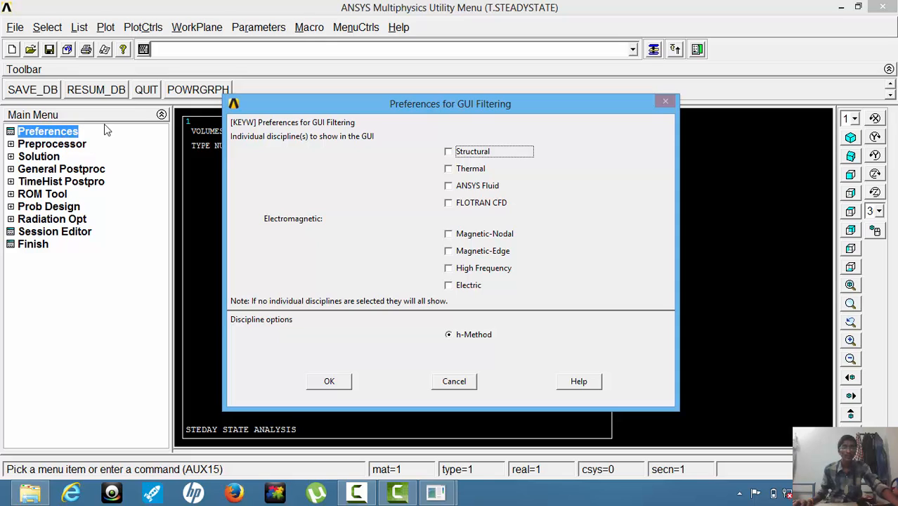
{"action": "left_click", "coordinate": [447, 170]}
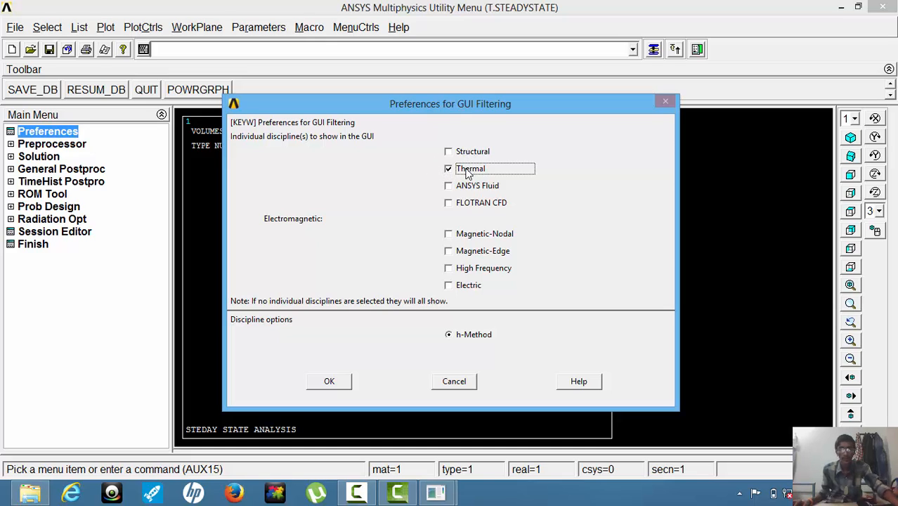
{"action": "left_click", "coordinate": [342, 384]}
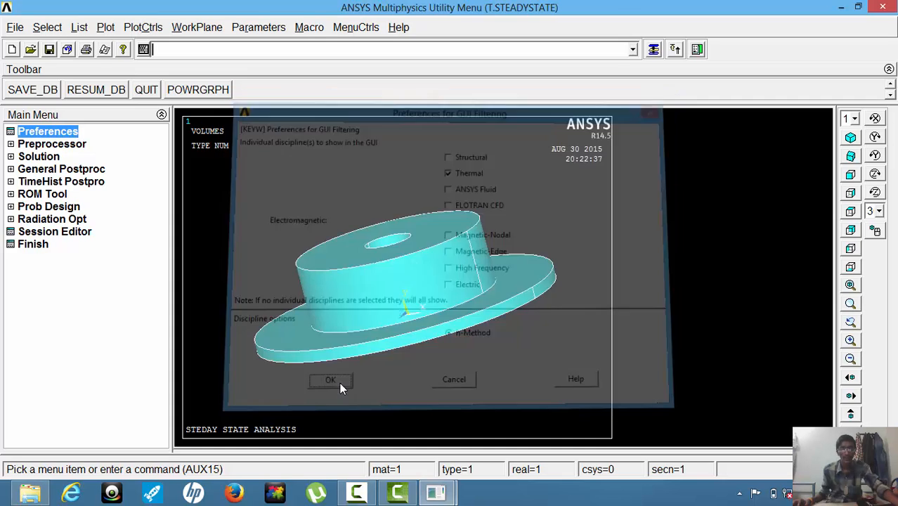
Add the thermal solid brick 20node 279 element as element type reference number 1
{"action": "left_click", "coordinate": [44, 144]}
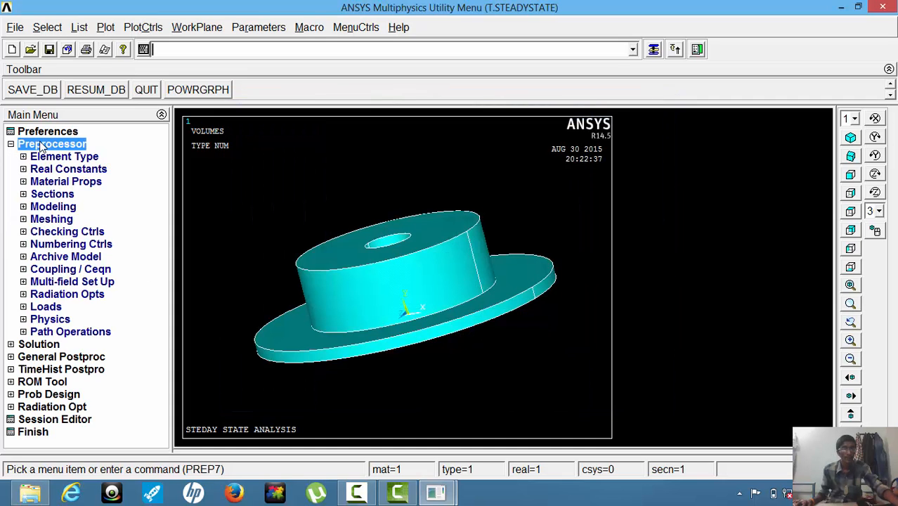
{"action": "left_click", "coordinate": [44, 157]}
{"action": "left_click", "coordinate": [52, 169]}
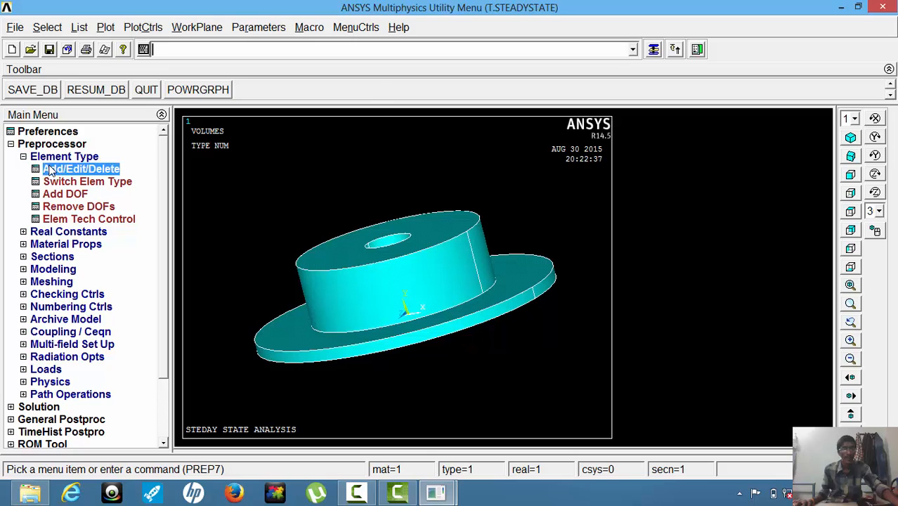
{"action": "left_click", "coordinate": [110, 340]}
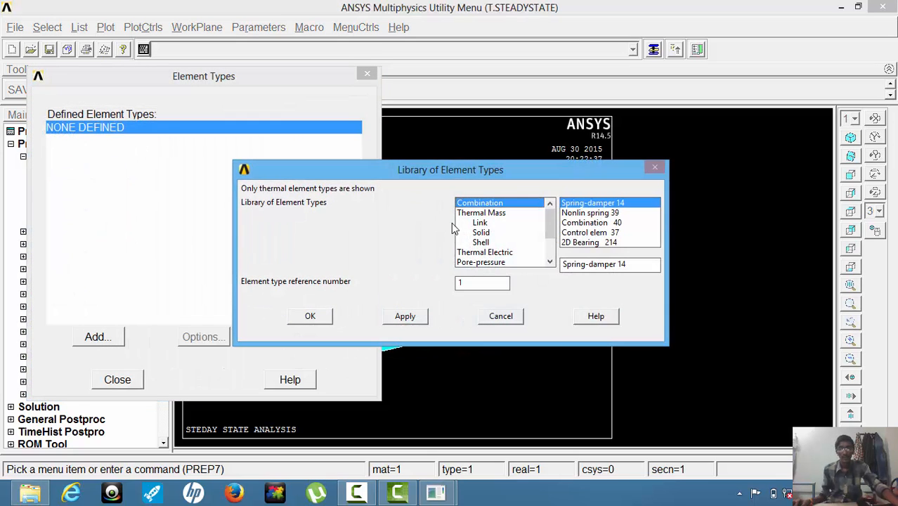
{"action": "left_click", "coordinate": [489, 234]}
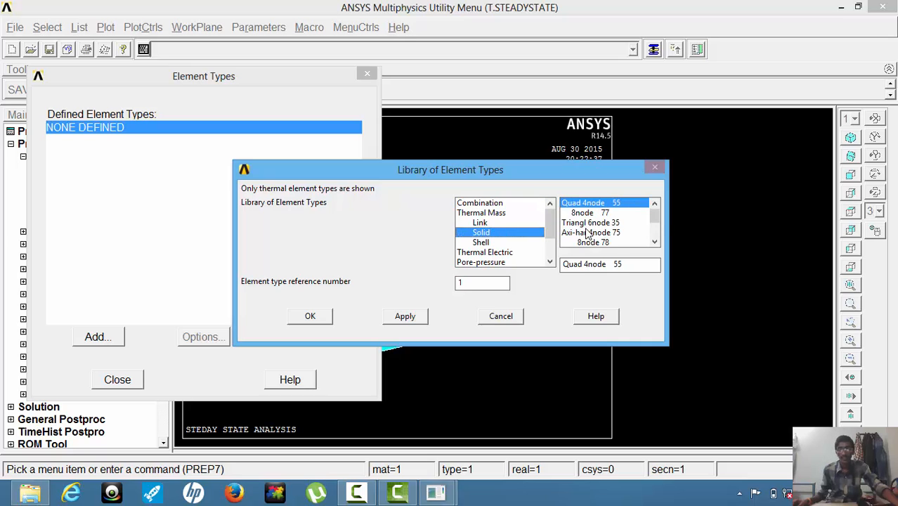
{"action": "left_click", "coordinate": [656, 230]}
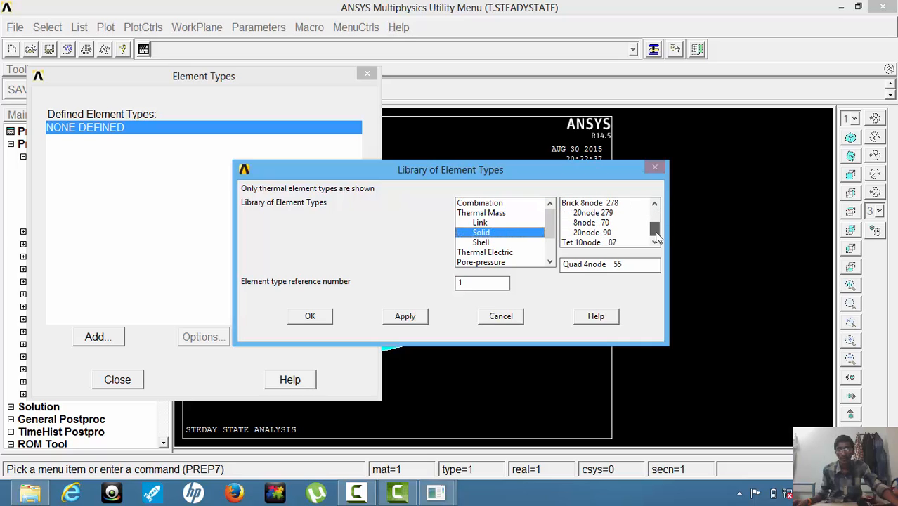
{"action": "left_click", "coordinate": [597, 213]}
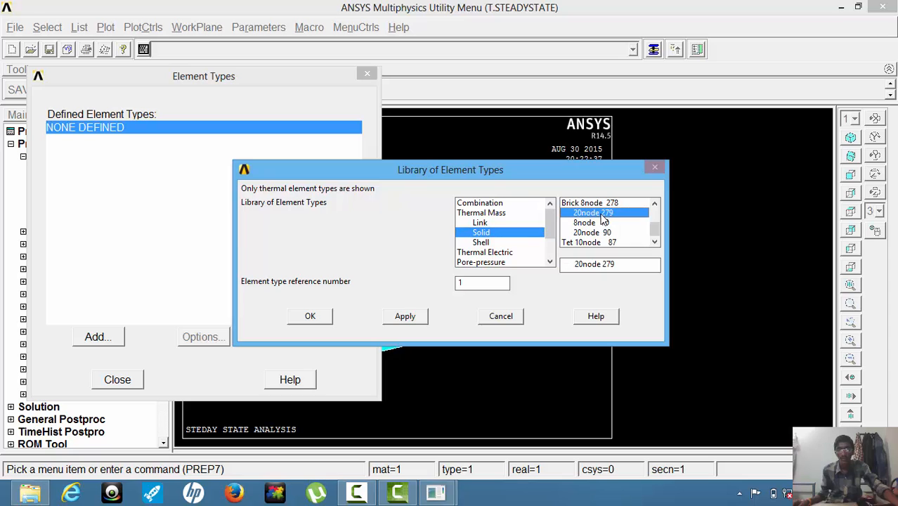
{"action": "left_click", "coordinate": [321, 319]}
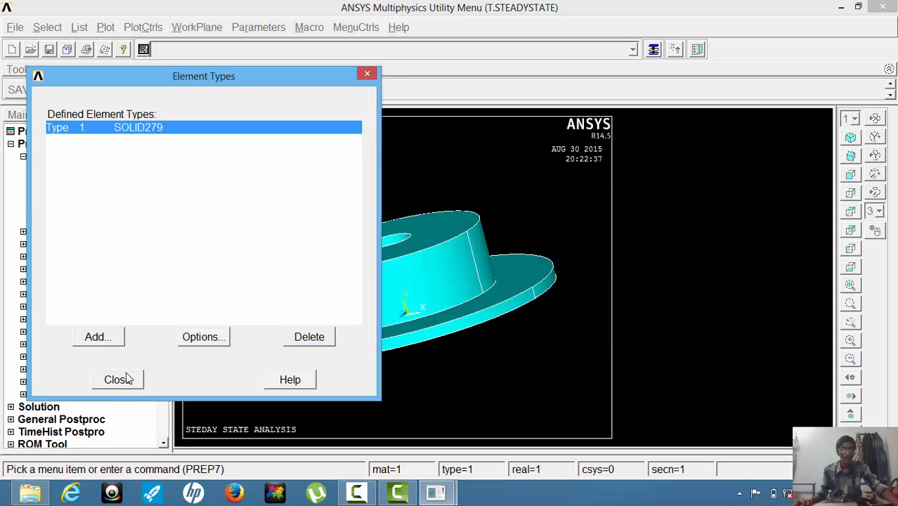
{"action": "left_click", "coordinate": [125, 381]}
Define isotropic thermal conductivity for material model 1 with KXX set to 0.140
{"action": "left_click", "coordinate": [51, 244]}
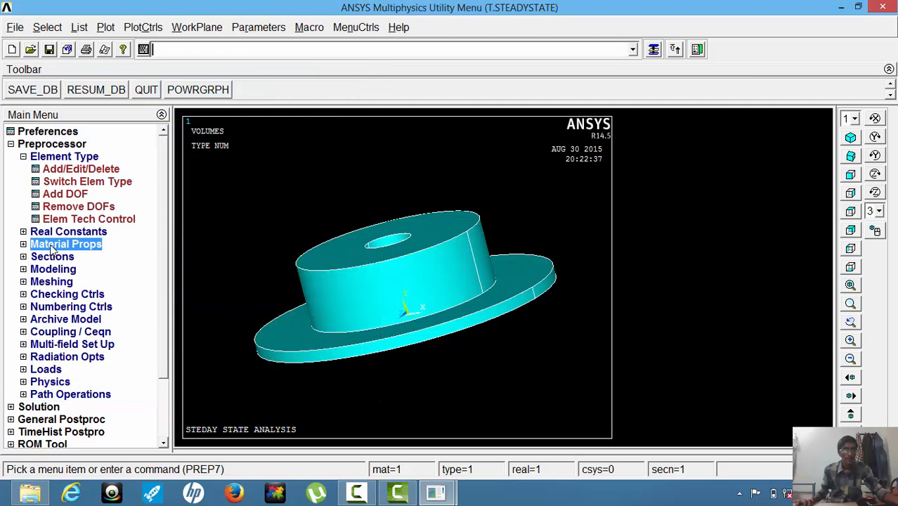
{"action": "left_click", "coordinate": [79, 231]}
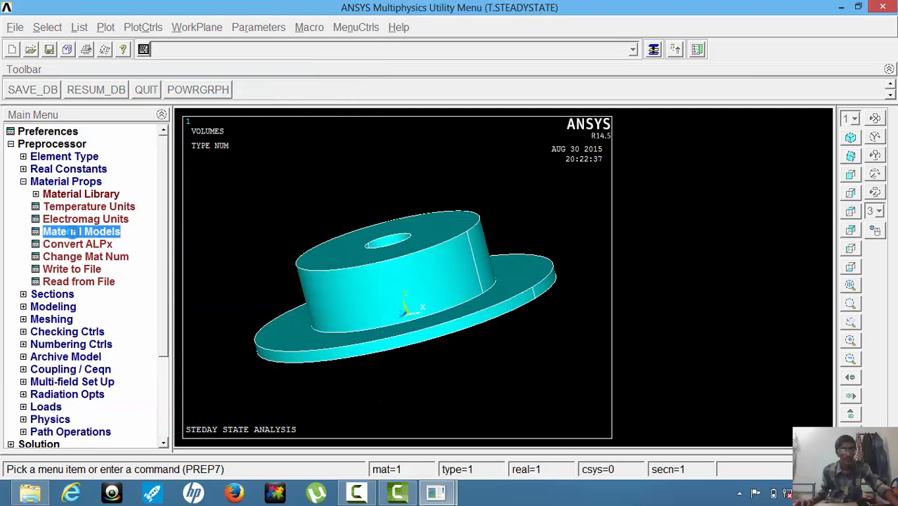
{"action": "double_click", "coordinate": [477, 225]}
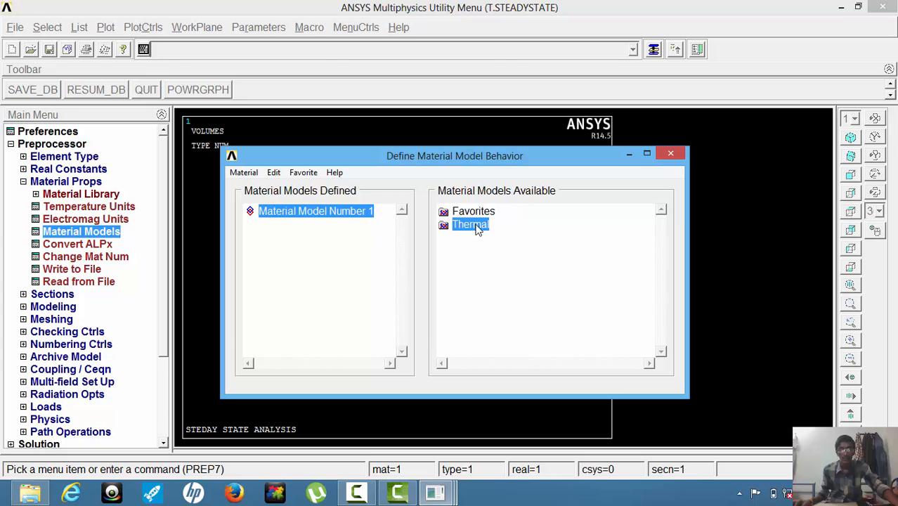
{"action": "double_click", "coordinate": [489, 239]}
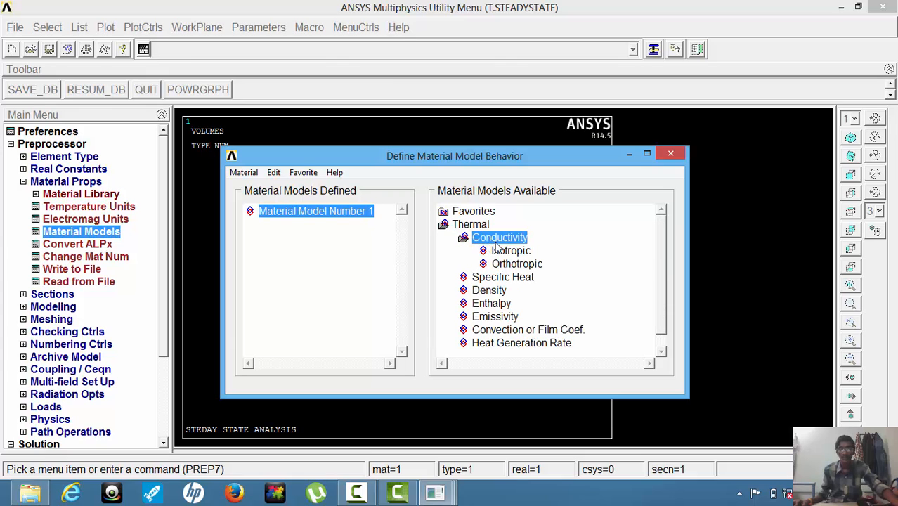
{"action": "double_click", "coordinate": [500, 251]}
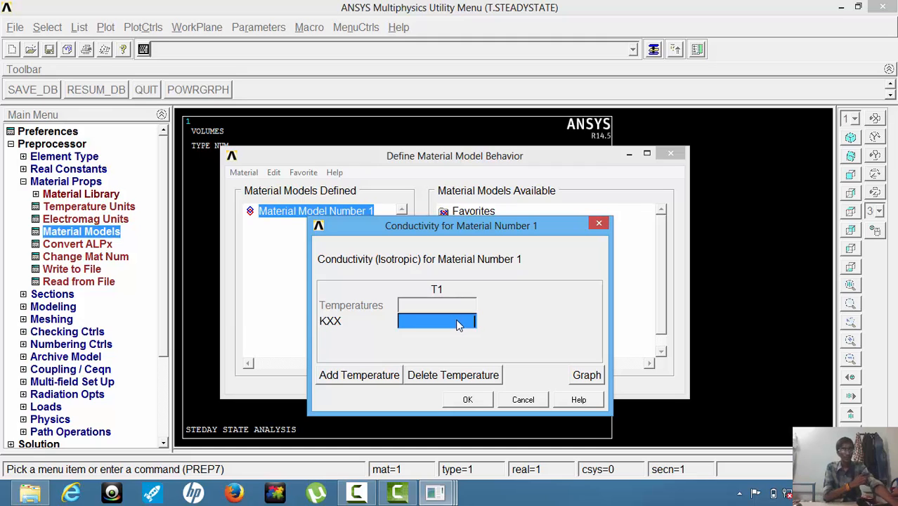
{"action": "type", "text": "0"}
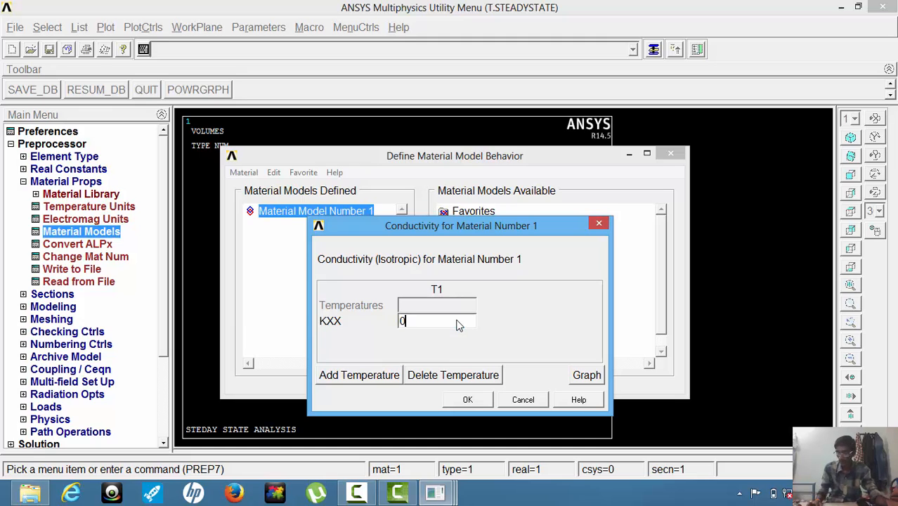
{"action": "type", "text": ".140"}
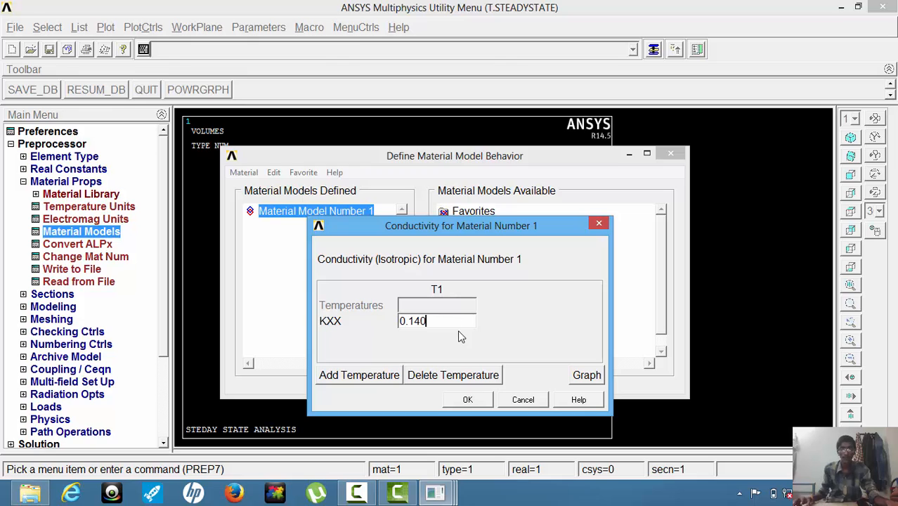
{"action": "left_click", "coordinate": [467, 399]}
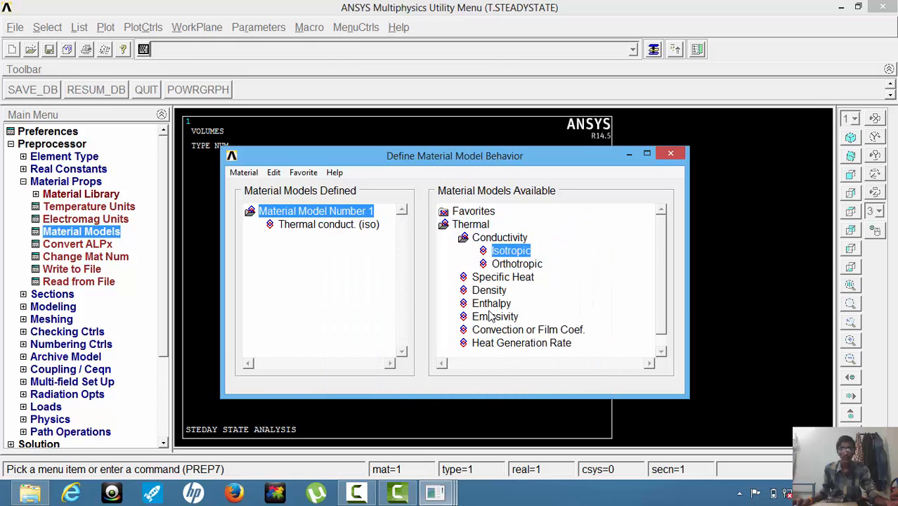
Set the specific heat C of material model 1 to 880
{"action": "double_click", "coordinate": [485, 278]}
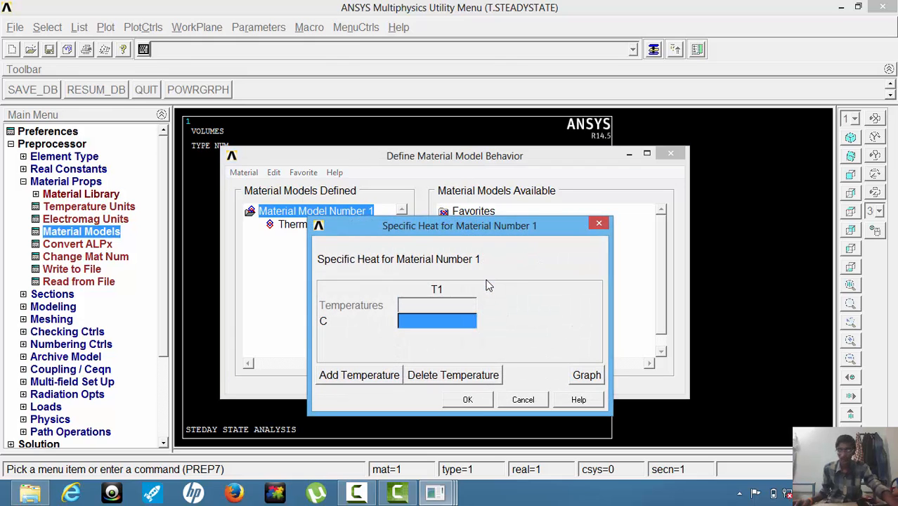
{"action": "type", "text": "880"}
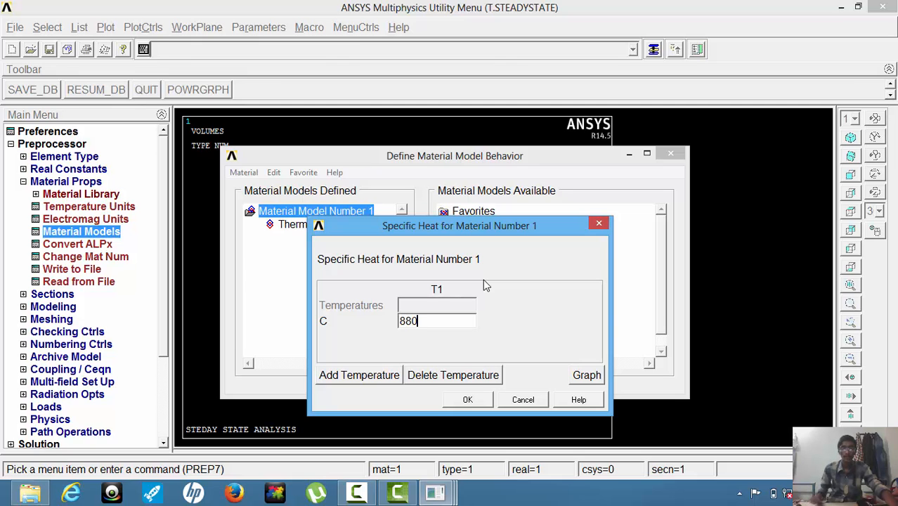
{"action": "left_click", "coordinate": [476, 398]}
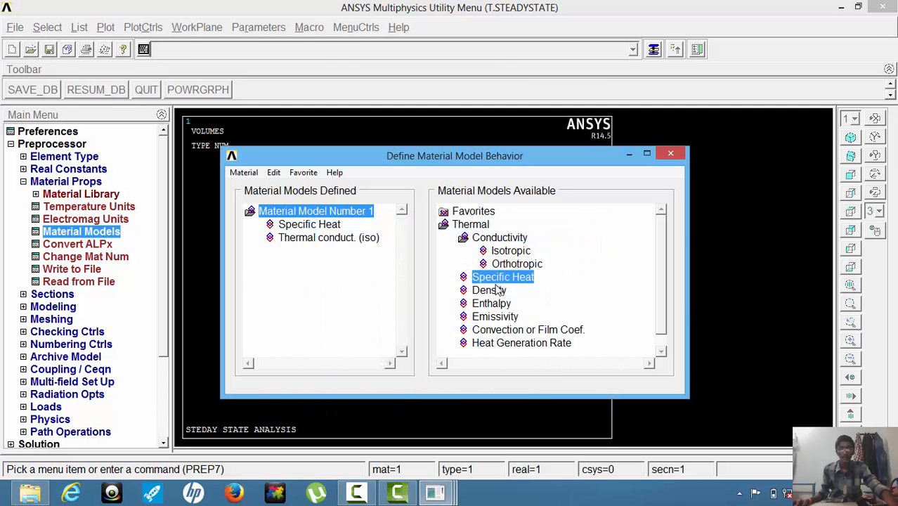
Set the density DENS of material model 1 to 0.00000274 and finish defining the material
{"action": "double_click", "coordinate": [492, 293]}
{"action": "type", "text": "0"}
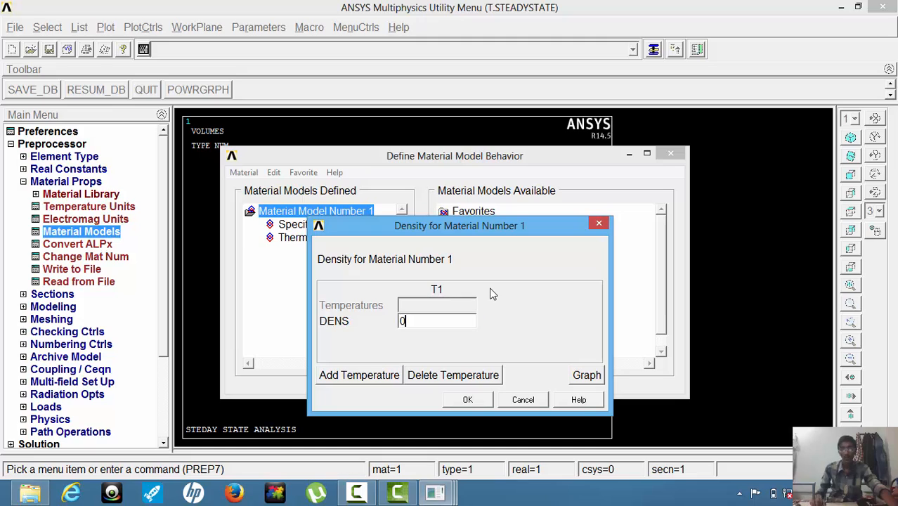
{"action": "type", "text": ".0000274"}
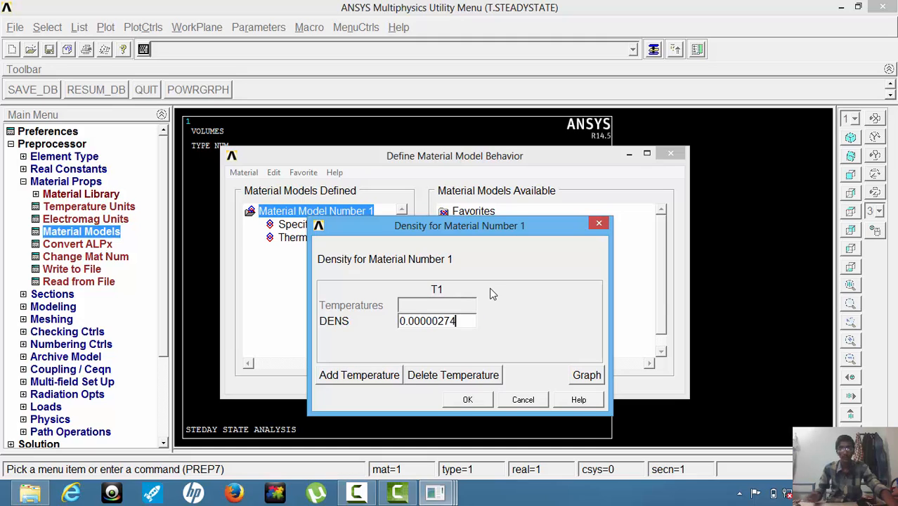
{"action": "left_click", "coordinate": [467, 399]}
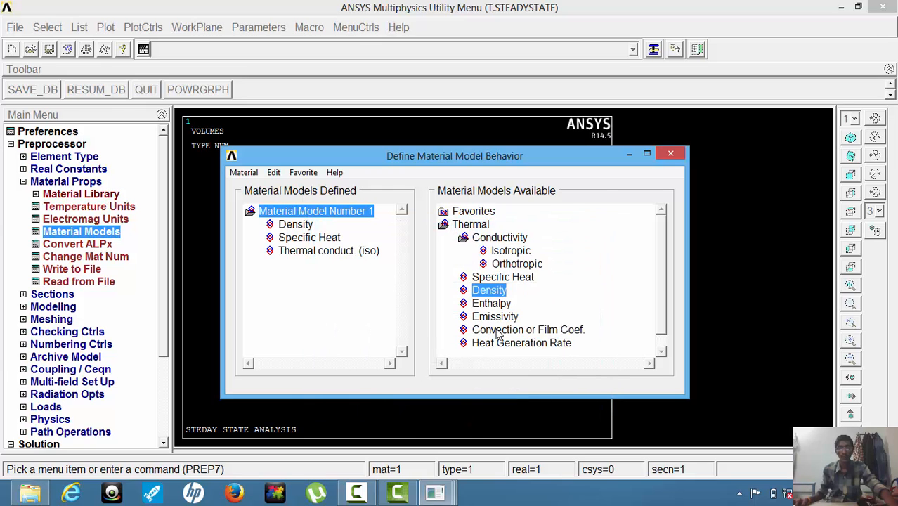
{"action": "left_click", "coordinate": [667, 153]}
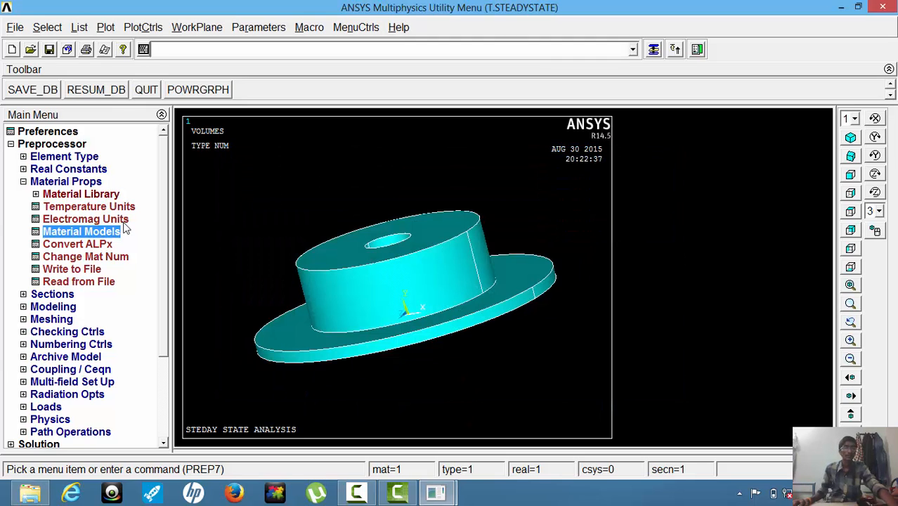
Enable Smart Size in the MeshTool and set it to the finest level, 1
{"action": "left_click", "coordinate": [55, 307]}
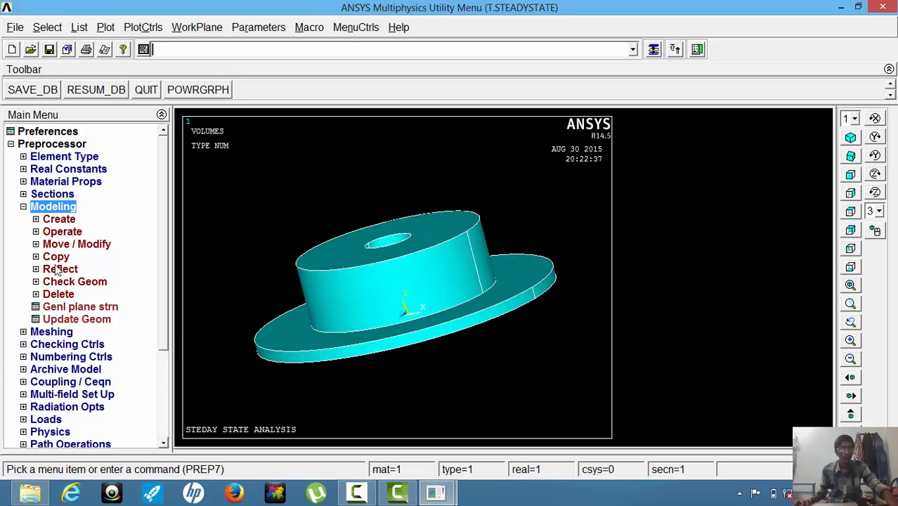
{"action": "left_click", "coordinate": [50, 331]}
{"action": "left_click", "coordinate": [71, 246]}
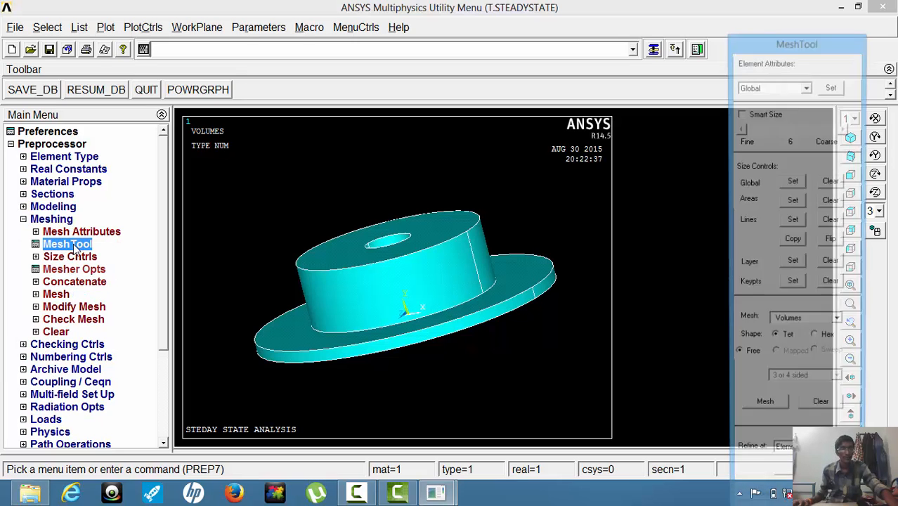
{"action": "left_click", "coordinate": [741, 114]}
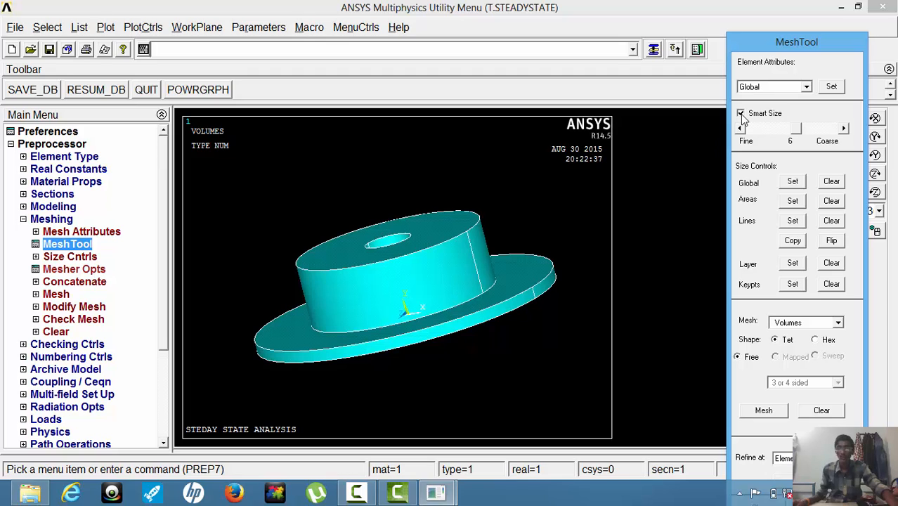
{"action": "left_click_drag", "start_coordinate": [793, 134], "coordinate": [746, 139]}
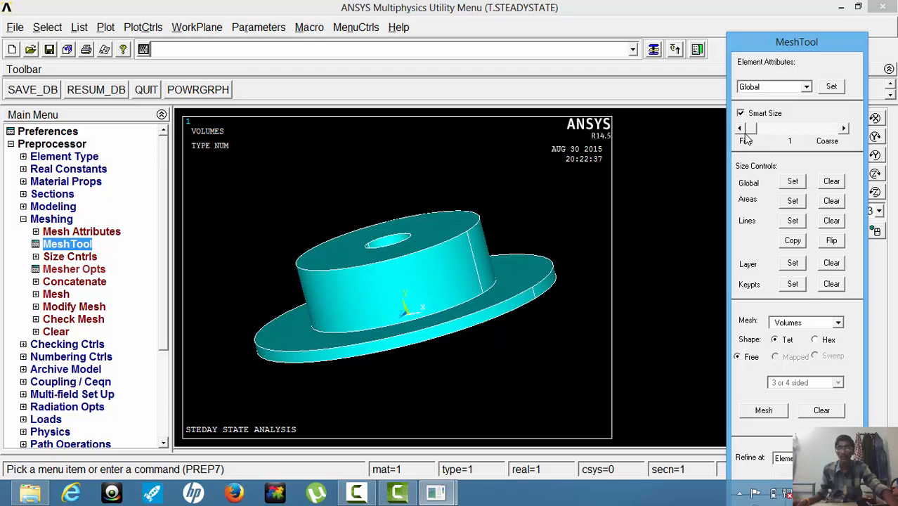
Mesh all volumes of the disc brake with free tetrahedral elements
{"action": "left_click", "coordinate": [763, 410]}
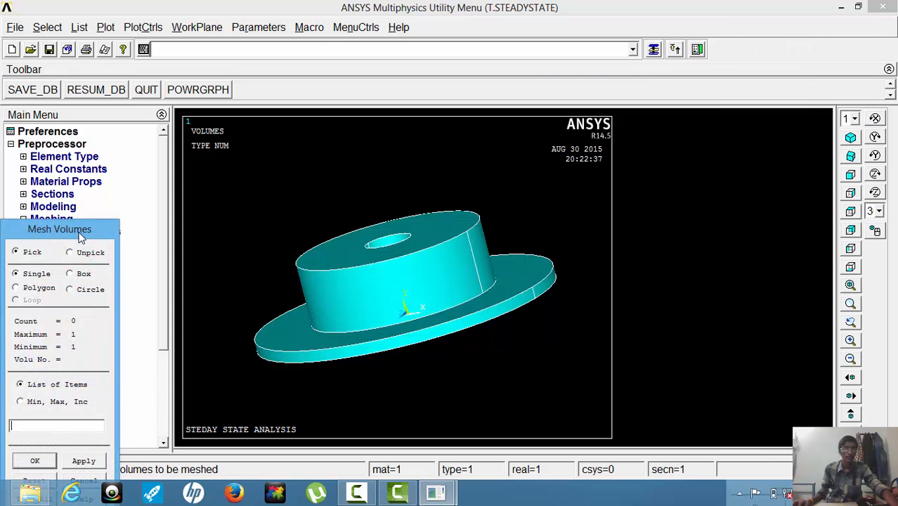
{"action": "left_click_drag", "start_coordinate": [81, 238], "coordinate": [96, 124]}
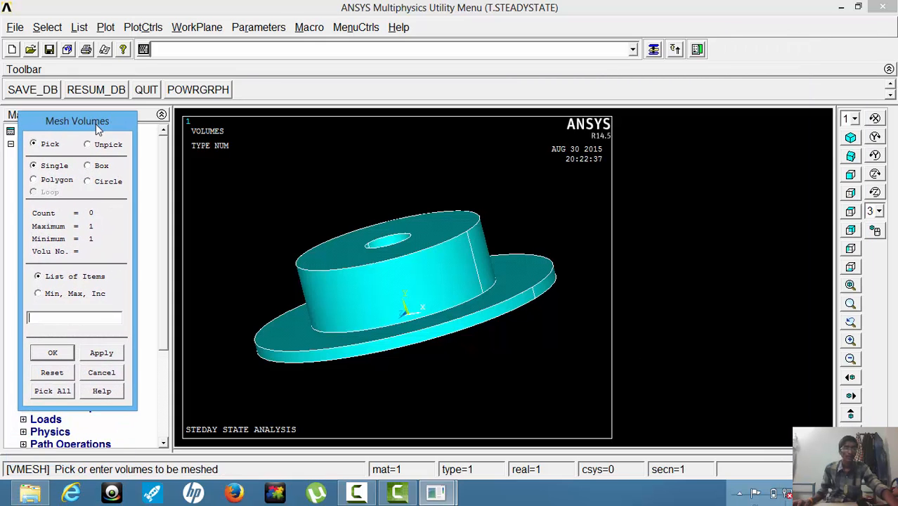
{"action": "left_click", "coordinate": [53, 391]}
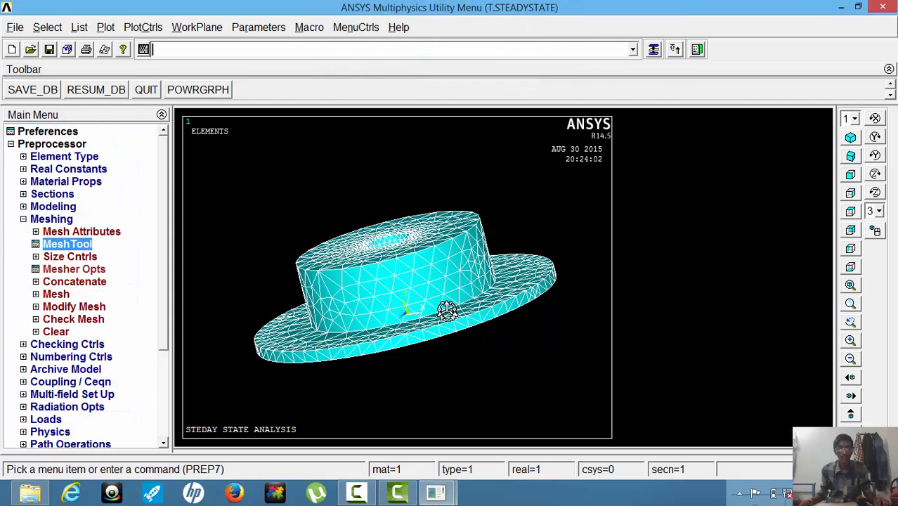
{"action": "right_click_drag", "start_coordinate": [447, 310], "coordinate": [394, 347], "text": "ctrl"}
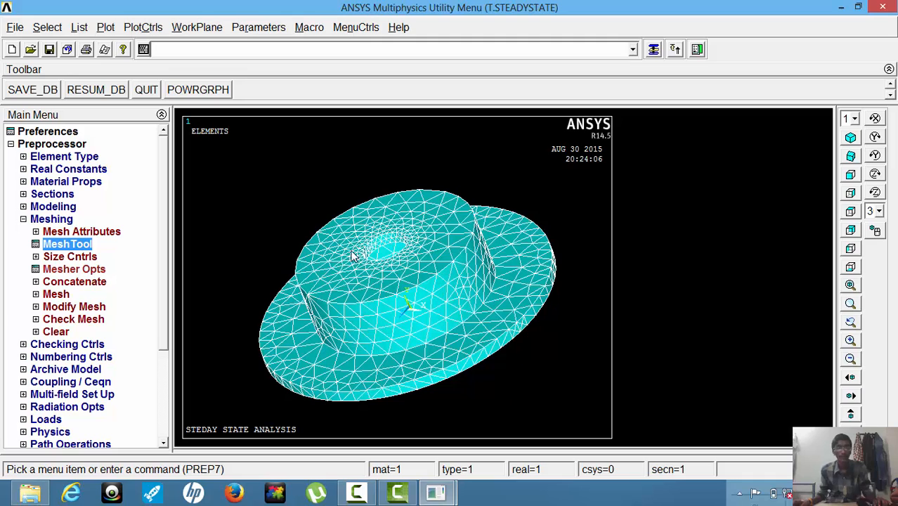
Start a thermal temperature load on areas and pick the flat ring-shaped face on the underside of the disc flange
{"action": "double_click", "coordinate": [39, 219]}
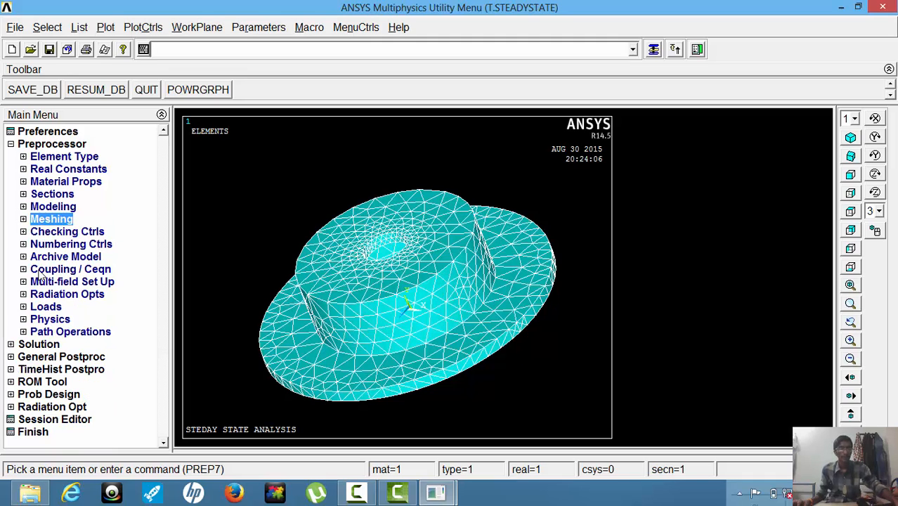
{"action": "left_click", "coordinate": [46, 307]}
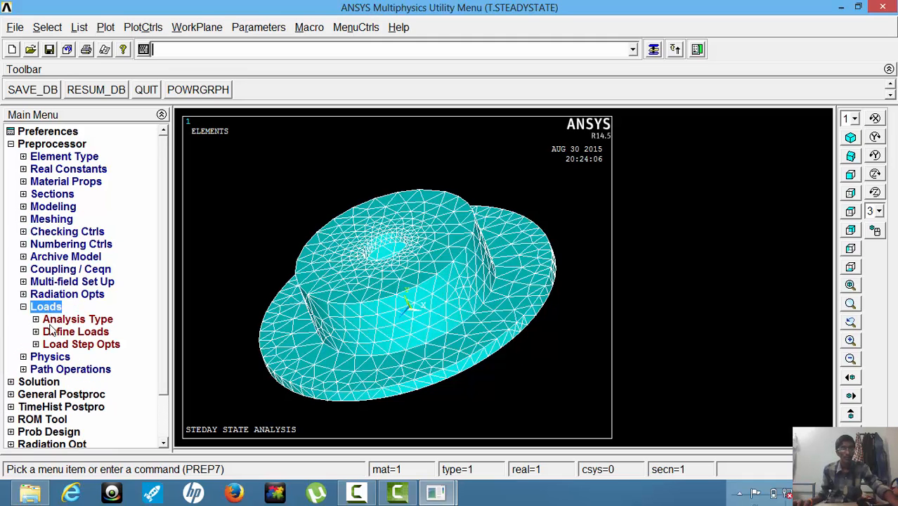
{"action": "left_click", "coordinate": [53, 333]}
{"action": "left_click", "coordinate": [69, 356]}
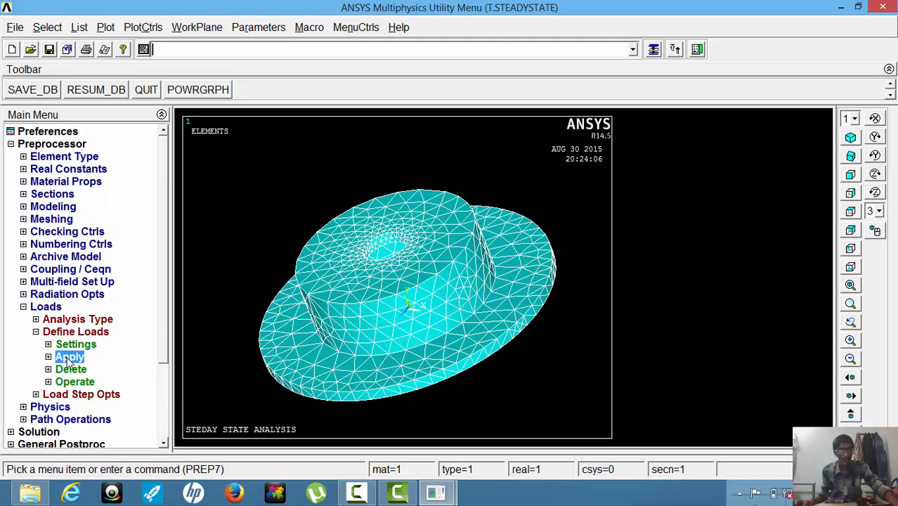
{"action": "left_click", "coordinate": [83, 370]}
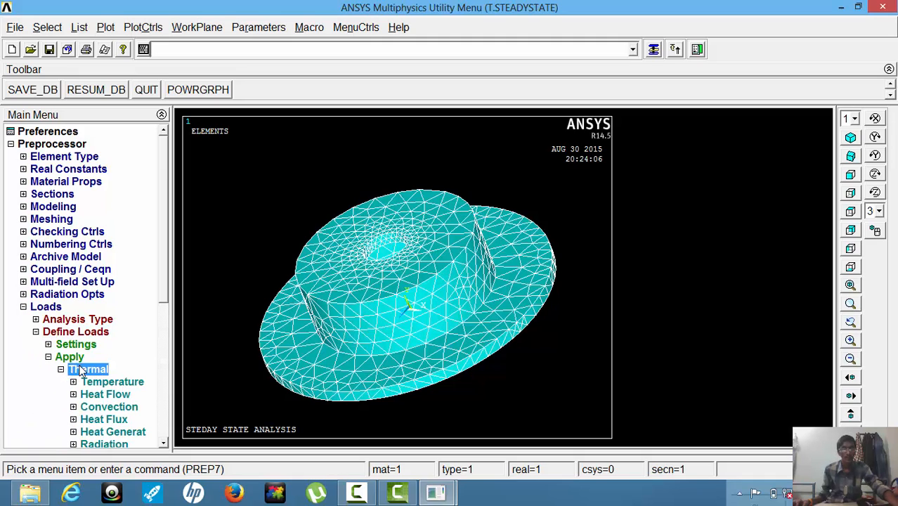
{"action": "left_click", "coordinate": [98, 383]}
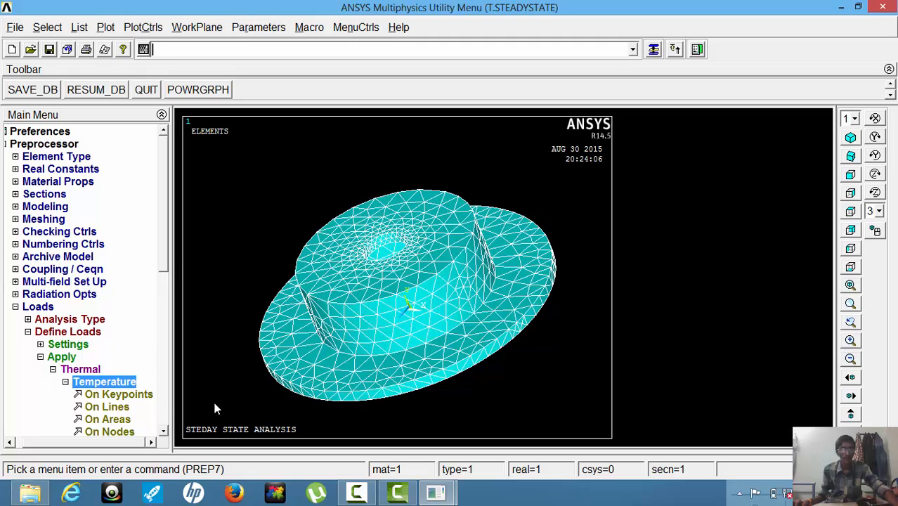
{"action": "left_click", "coordinate": [105, 418]}
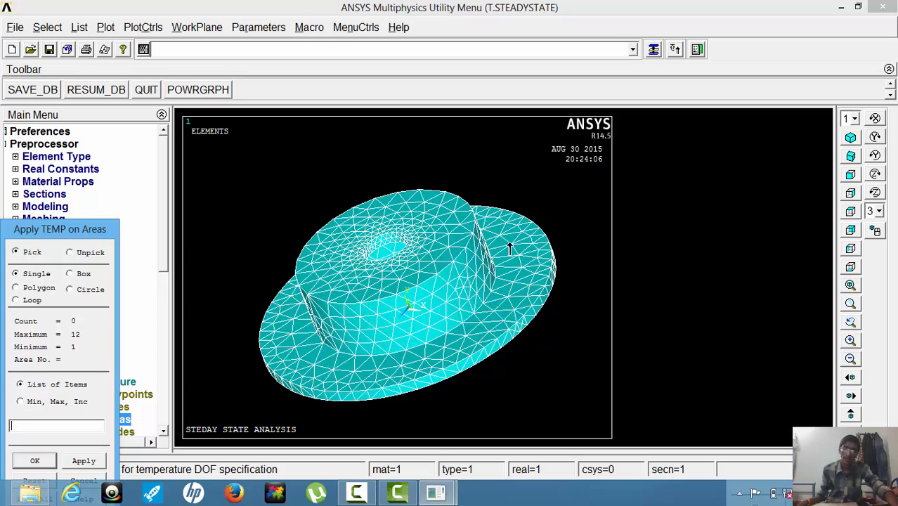
{"action": "left_click_drag", "start_coordinate": [514, 258], "coordinate": [478, 320]}
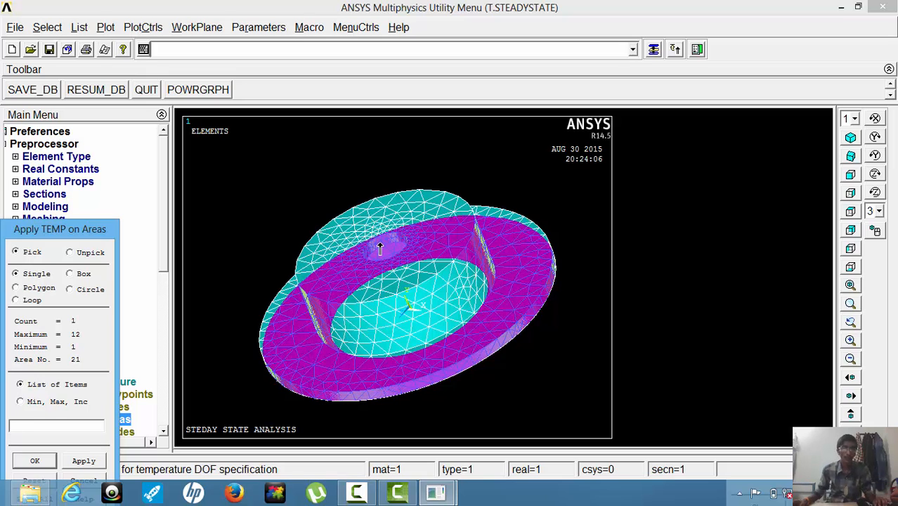
{"action": "right_click_drag", "start_coordinate": [416, 261], "coordinate": [323, 196], "text": "ctrl"}
{"action": "right_click_drag", "start_coordinate": [423, 284], "coordinate": [387, 231], "text": "ctrl"}
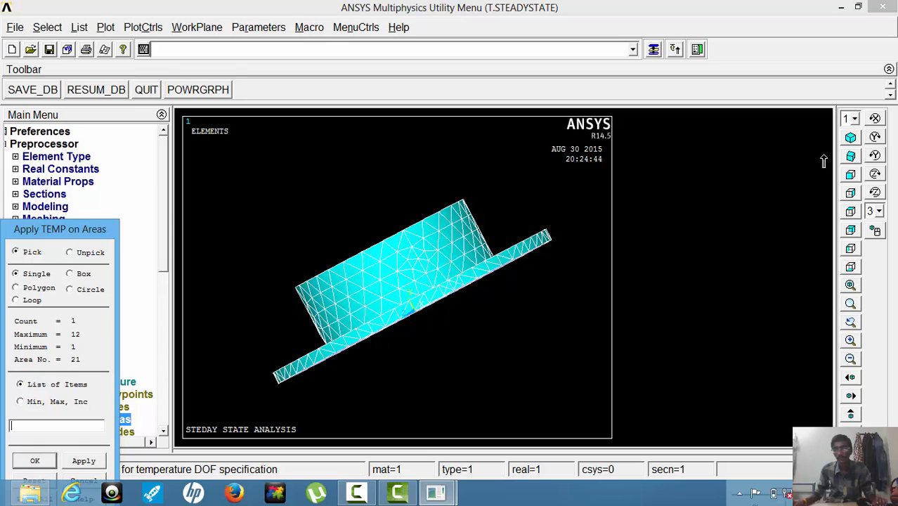
{"action": "left_click", "coordinate": [874, 136]}
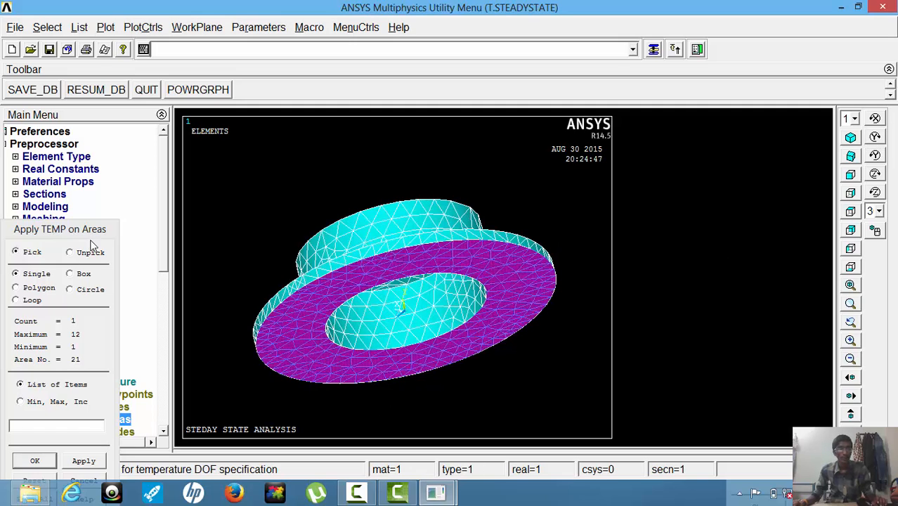
Constrain the TEMP degree of freedom on the picked ring-shaped face to a constant value of 800
{"action": "left_click", "coordinate": [34, 460]}
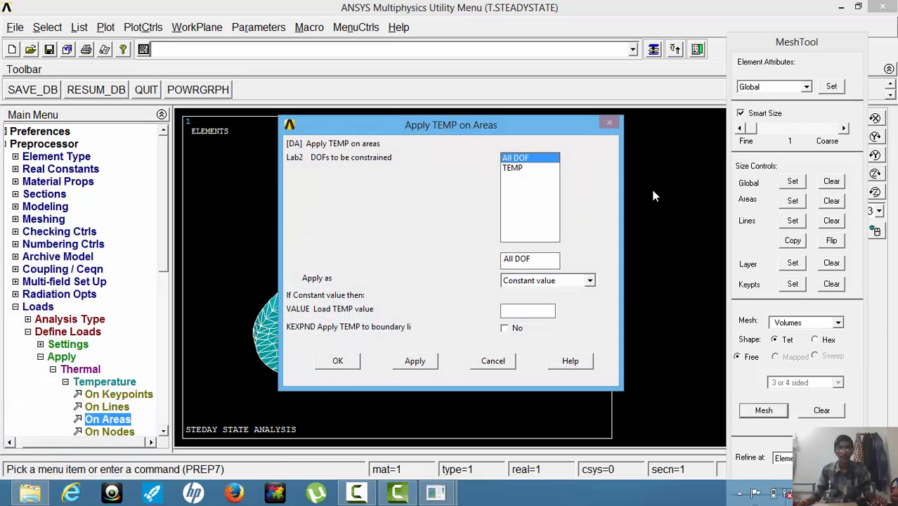
{"action": "left_click", "coordinate": [510, 170]}
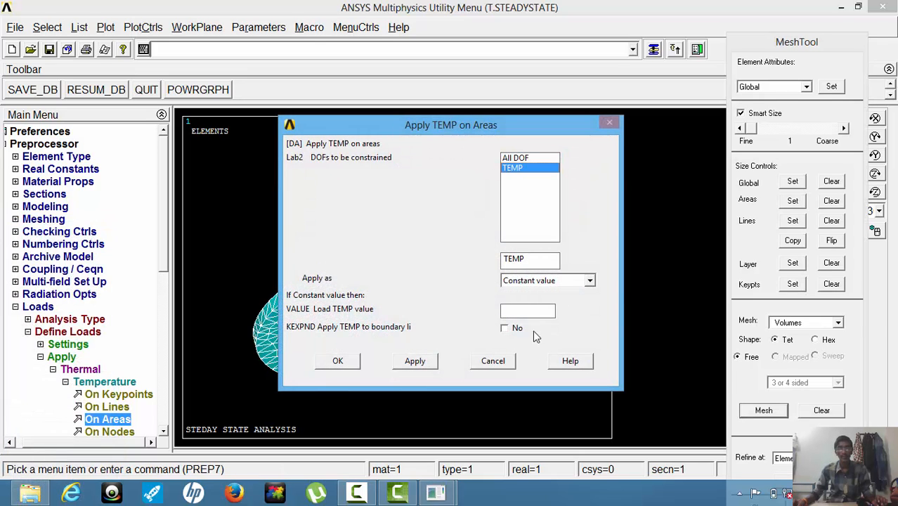
{"action": "type", "text": "800"}
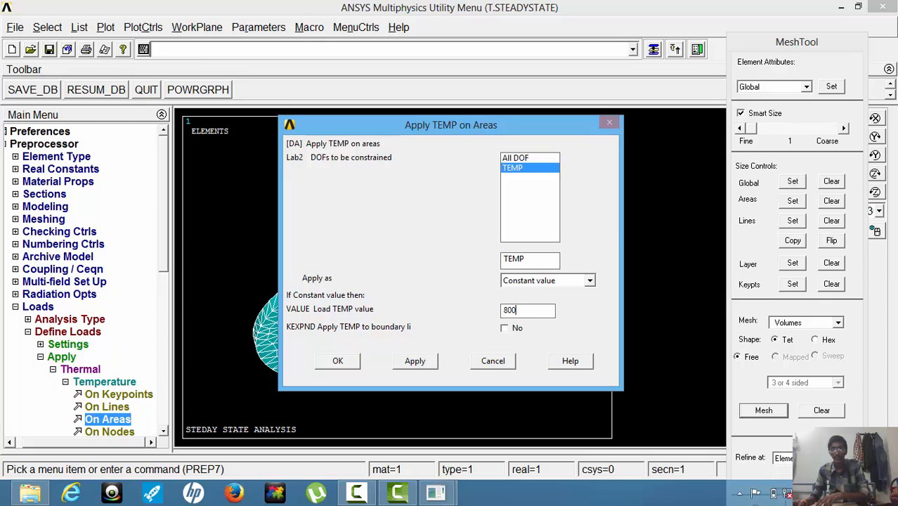
{"action": "left_click", "coordinate": [345, 365]}
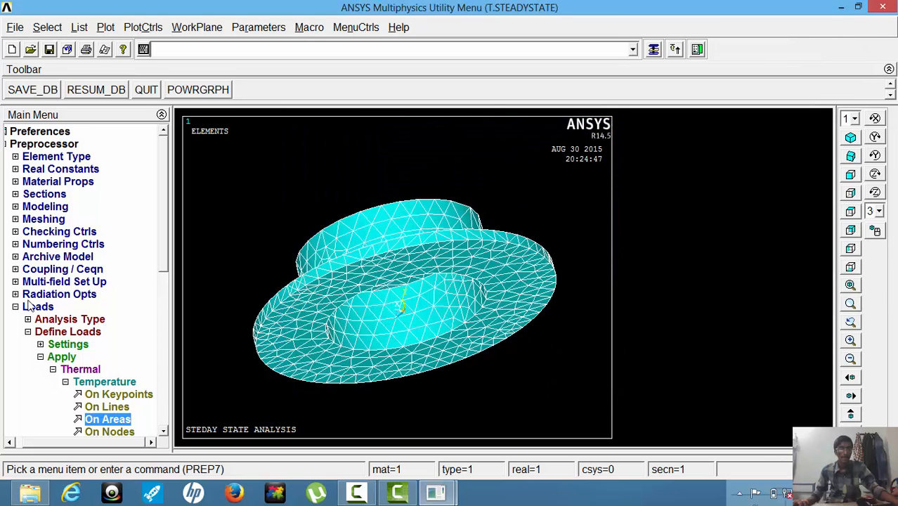
Apply convection to all areas of the disc brake with a constant film coefficient of 0.00032 and a bulk temperature of 303
{"action": "left_click", "coordinate": [107, 383]}
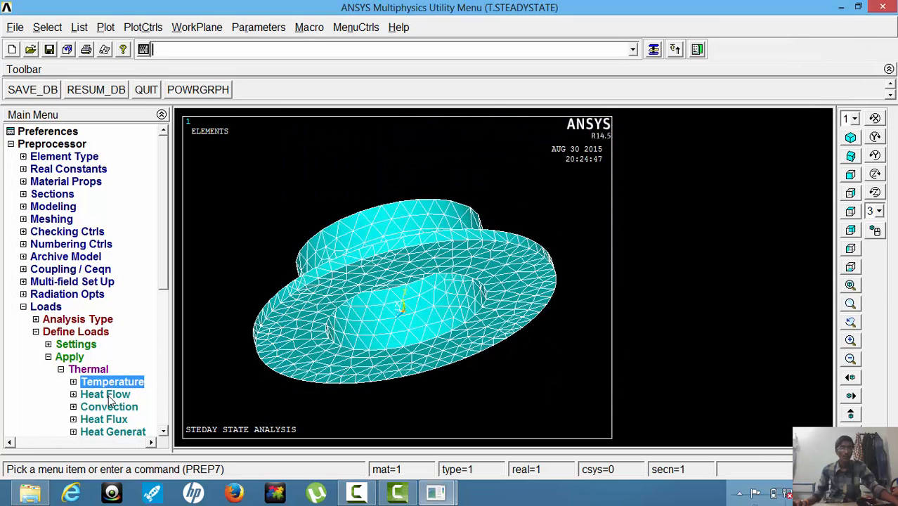
{"action": "left_click", "coordinate": [110, 408]}
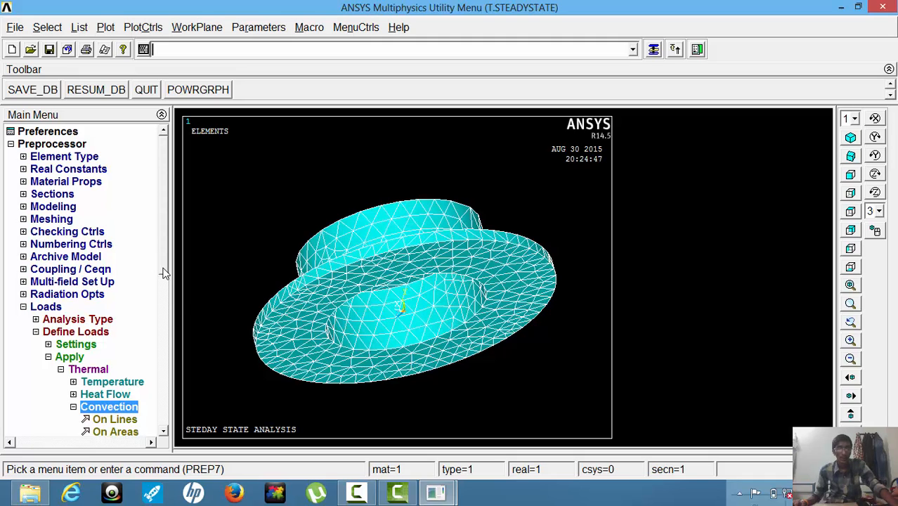
{"action": "left_click_drag", "start_coordinate": [162, 277], "coordinate": [165, 302]}
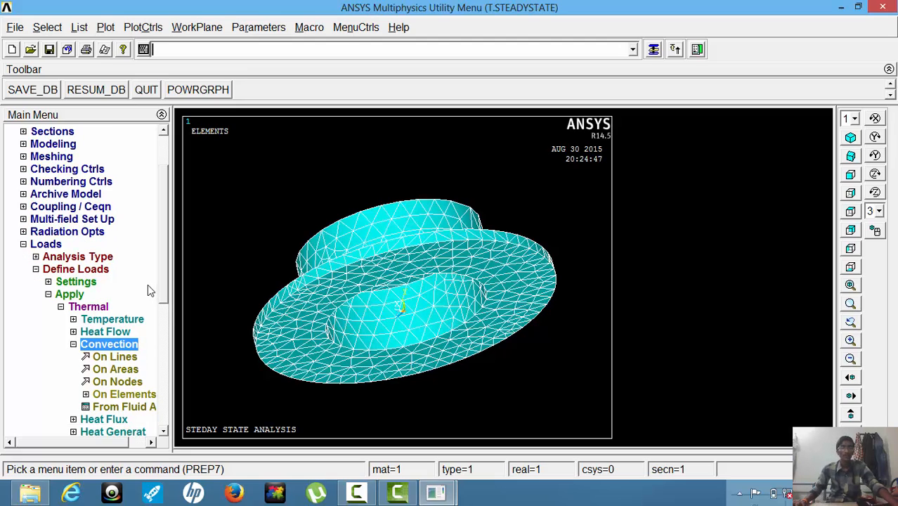
{"action": "left_click", "coordinate": [129, 371]}
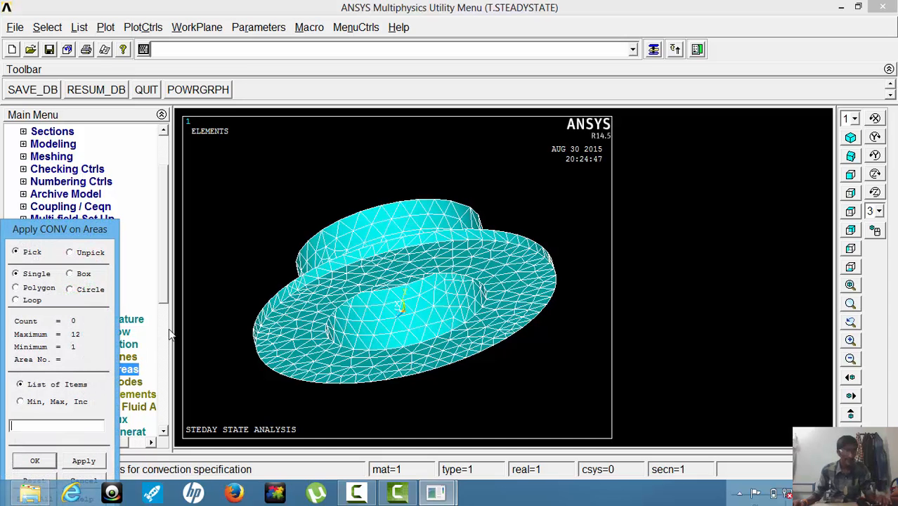
{"action": "right_click_drag", "start_coordinate": [361, 272], "coordinate": [384, 360], "text": "ctrl"}
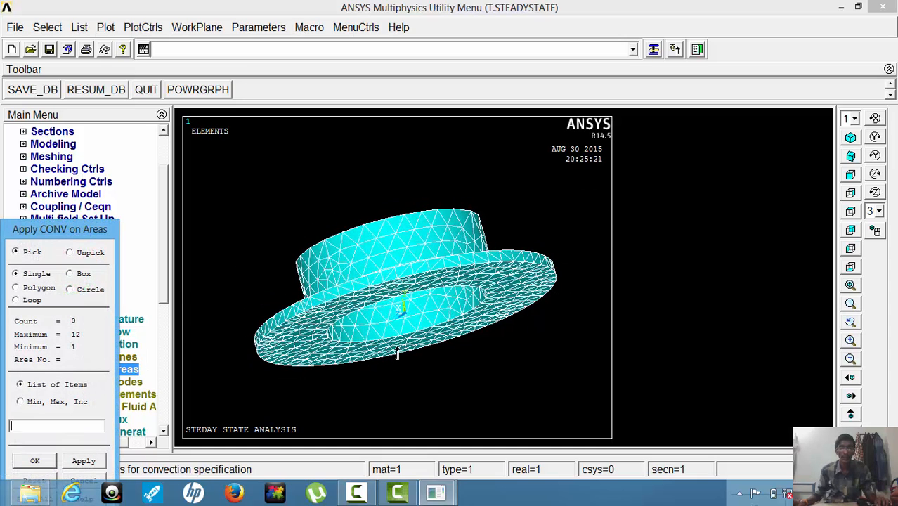
{"action": "right_click_drag", "start_coordinate": [397, 281], "coordinate": [423, 403], "text": "ctrl"}
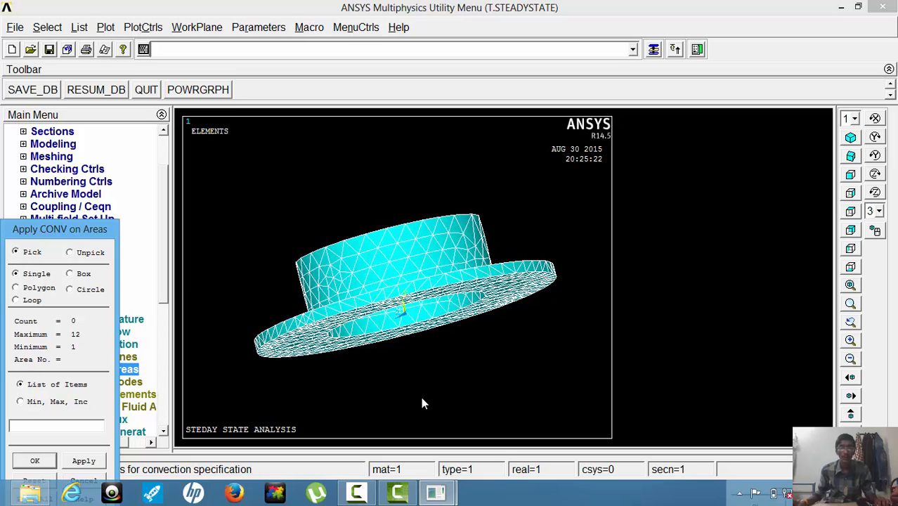
{"action": "right_click_drag", "start_coordinate": [423, 291], "coordinate": [433, 380], "text": "ctrl"}
{"action": "right_click_drag", "start_coordinate": [420, 295], "coordinate": [430, 328], "text": "ctrl"}
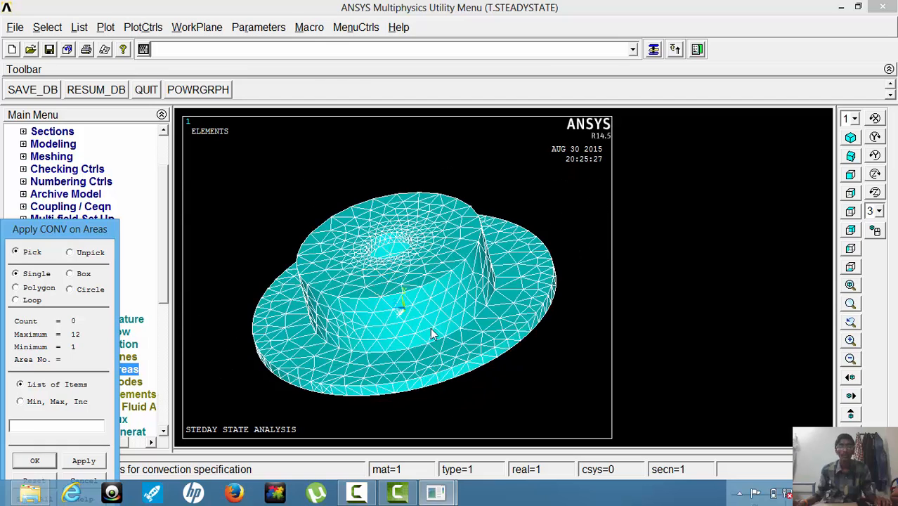
{"action": "left_click_drag", "start_coordinate": [79, 229], "coordinate": [85, 150]}
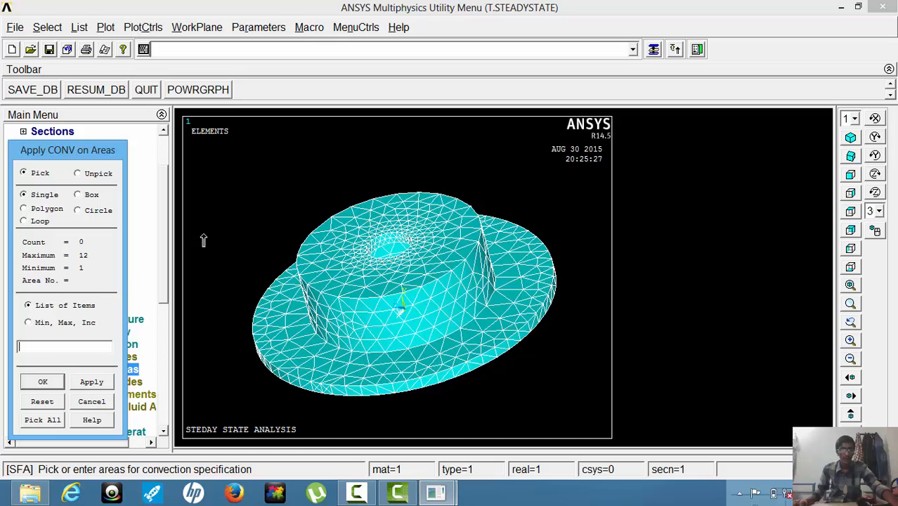
{"action": "left_click", "coordinate": [45, 421]}
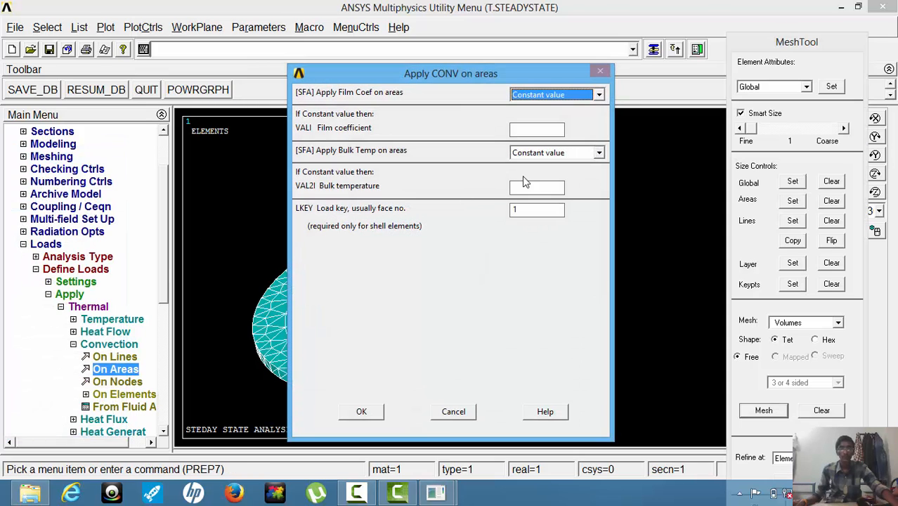
{"action": "left_click", "coordinate": [535, 129]}
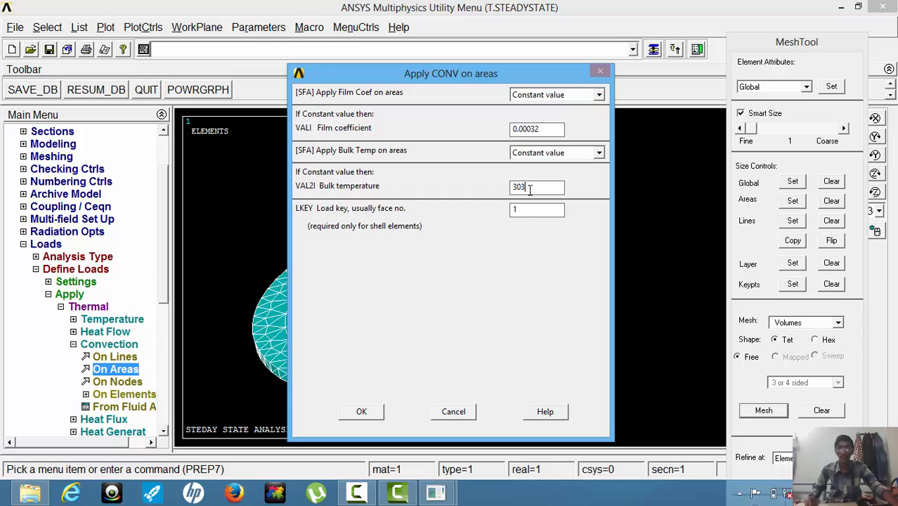
{"action": "left_click", "coordinate": [361, 412]}
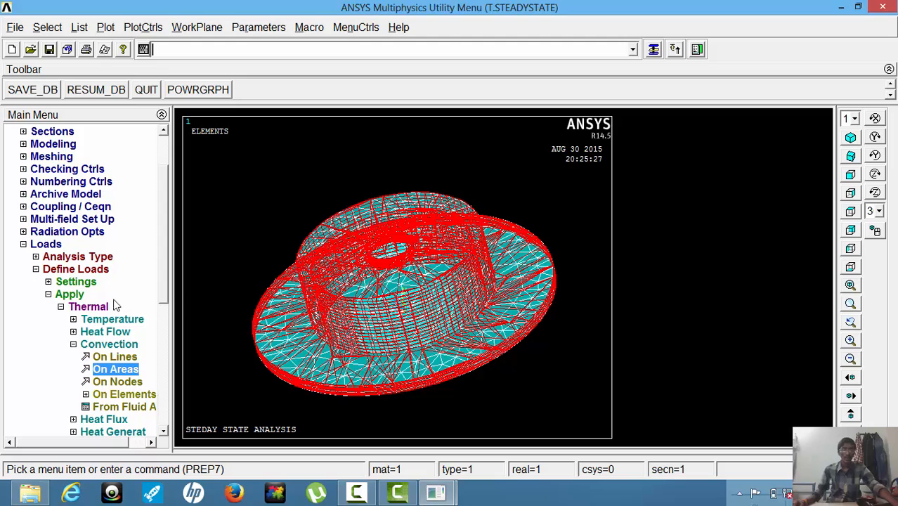
Delete the thermal convection load from the flat ring-shaped face of the disc flange, using load key 1
{"action": "left_click", "coordinate": [112, 344]}
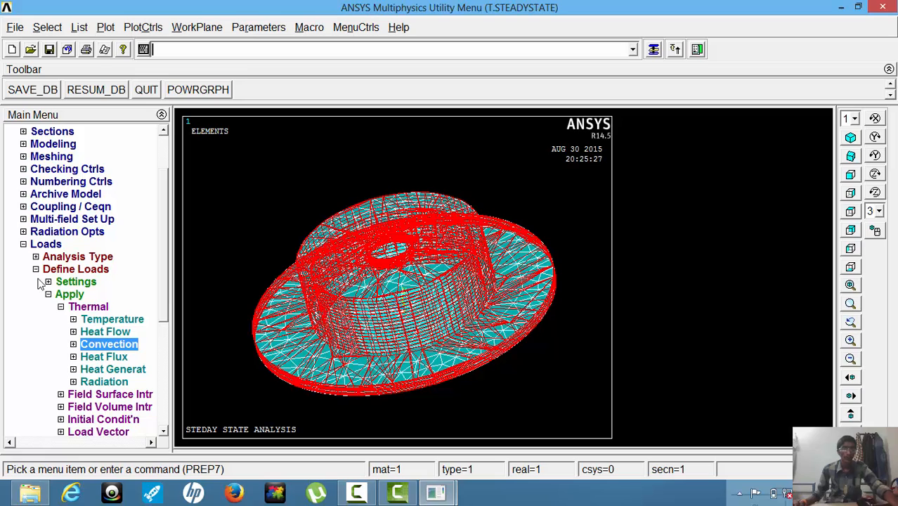
{"action": "left_click", "coordinate": [68, 295]}
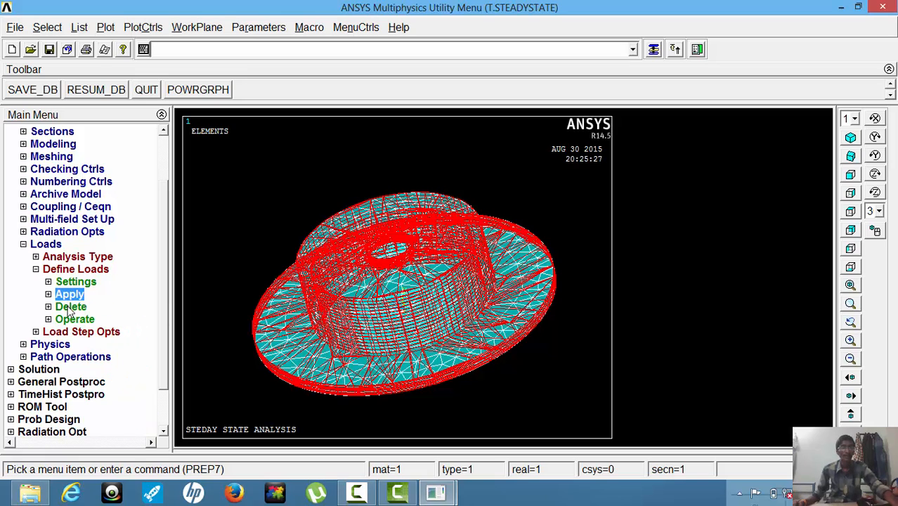
{"action": "left_click", "coordinate": [70, 308]}
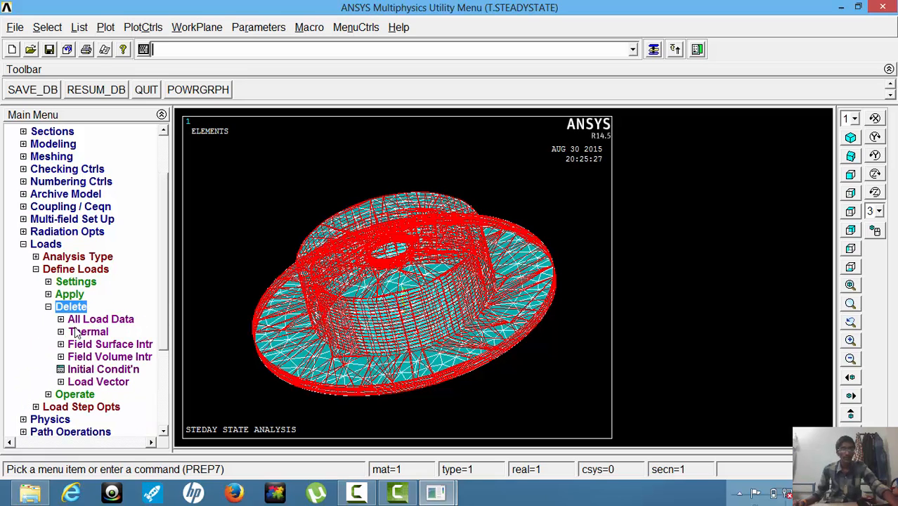
{"action": "left_click", "coordinate": [78, 333]}
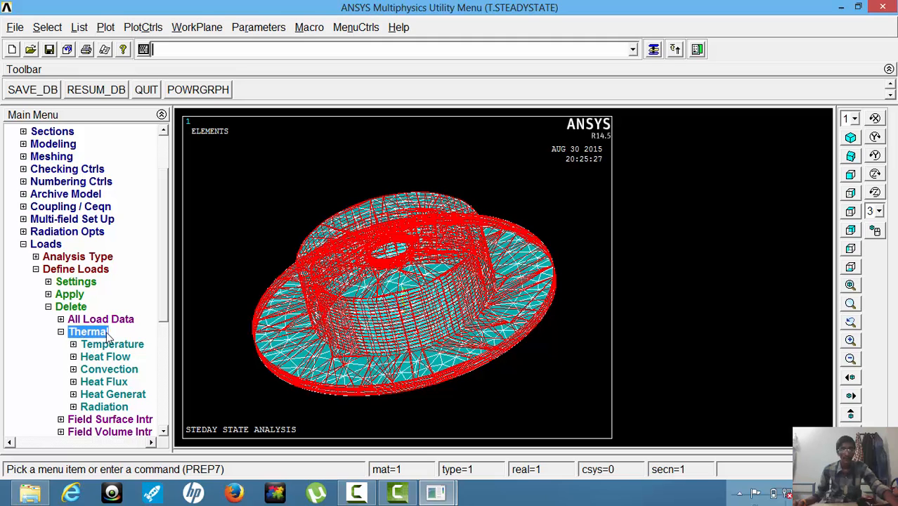
{"action": "left_click", "coordinate": [130, 370]}
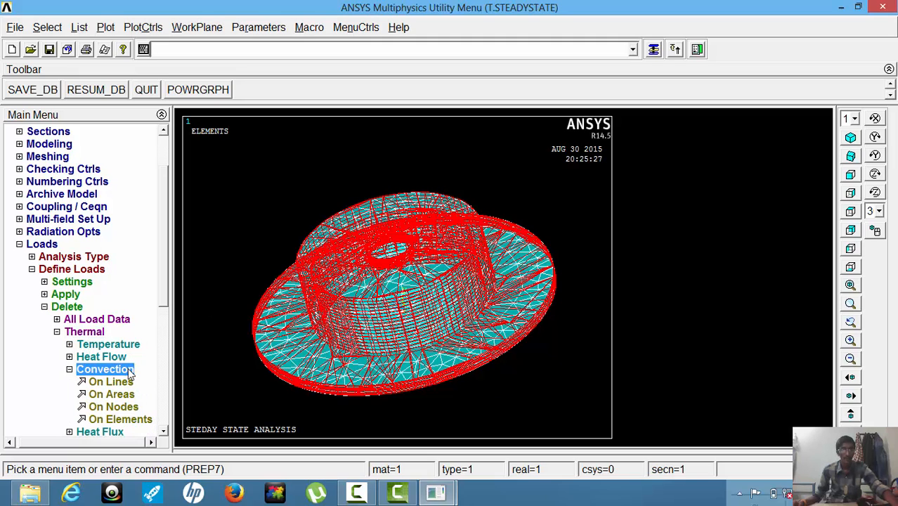
{"action": "left_click", "coordinate": [281, 322]}
{"action": "left_click_drag", "start_coordinate": [286, 327], "coordinate": [371, 364]}
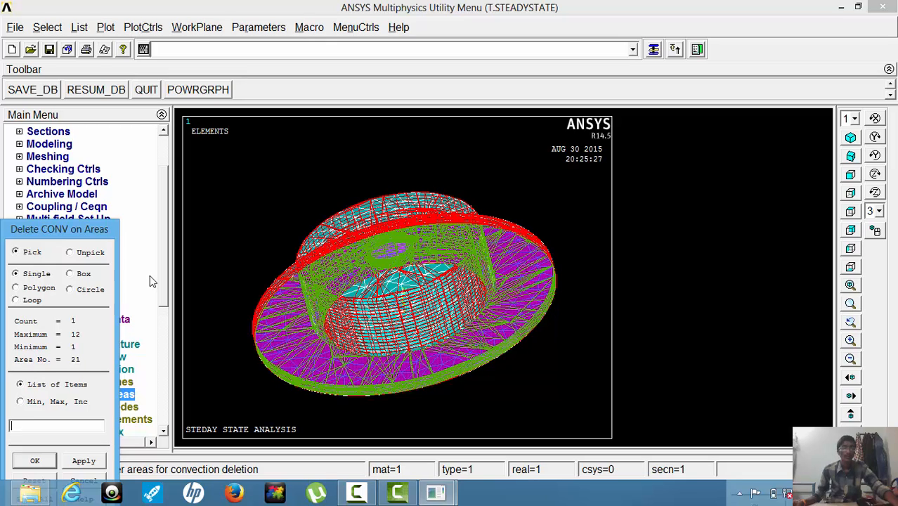
{"action": "left_click_drag", "start_coordinate": [87, 234], "coordinate": [92, 154]}
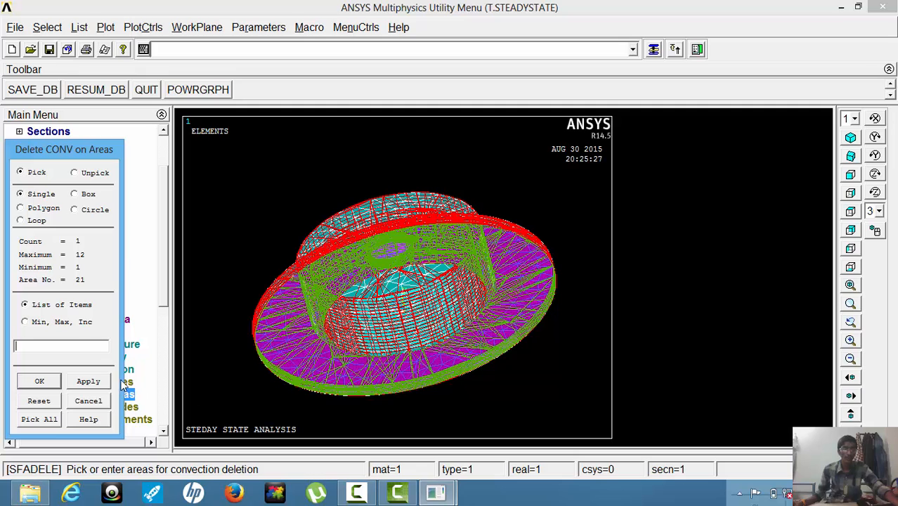
{"action": "left_click", "coordinate": [55, 385]}
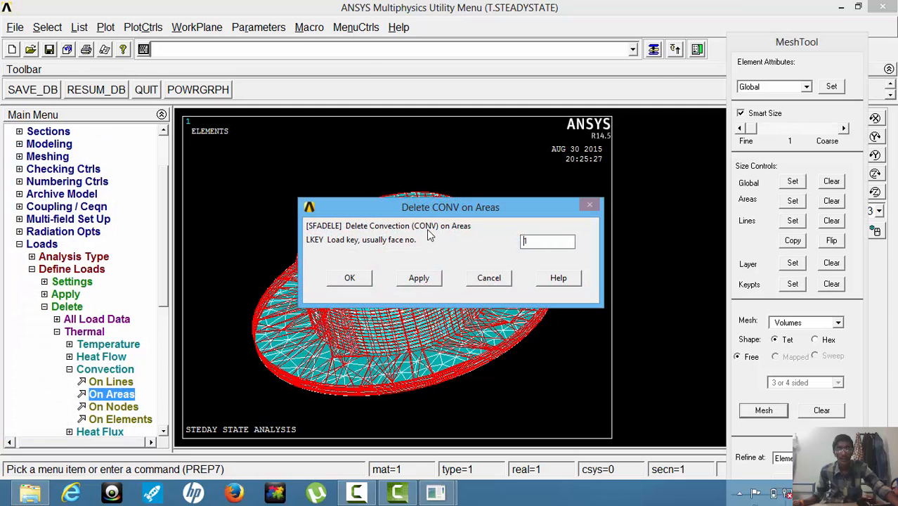
{"action": "left_click", "coordinate": [347, 280]}
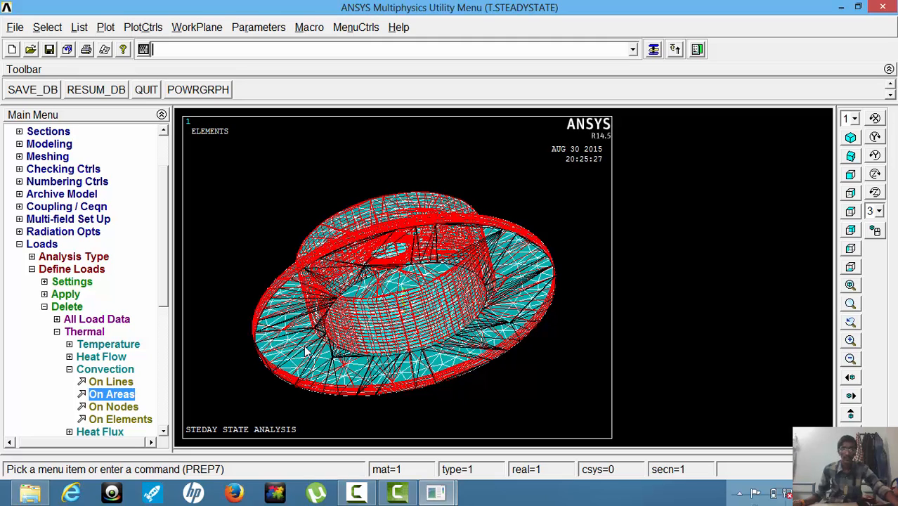
Solve the current load step and close the solution note and the status listing
{"action": "left_click", "coordinate": [39, 245]}
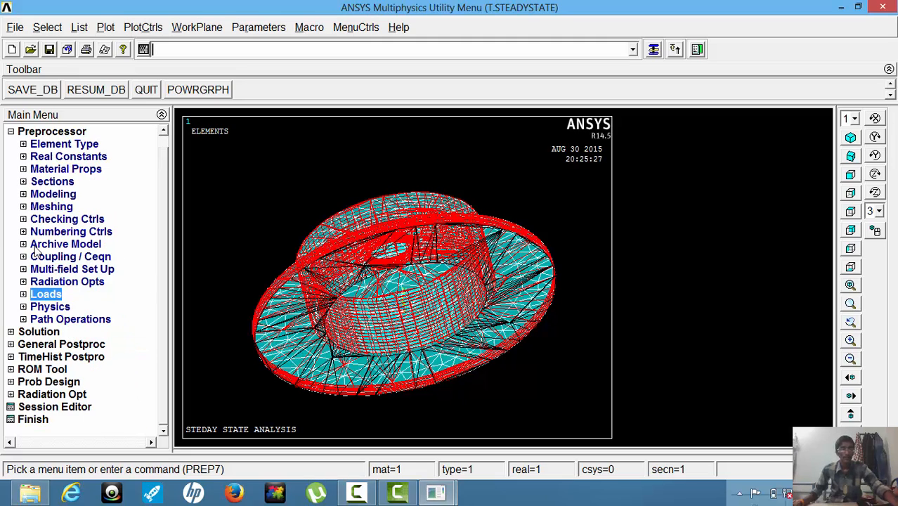
{"action": "left_click", "coordinate": [37, 327]}
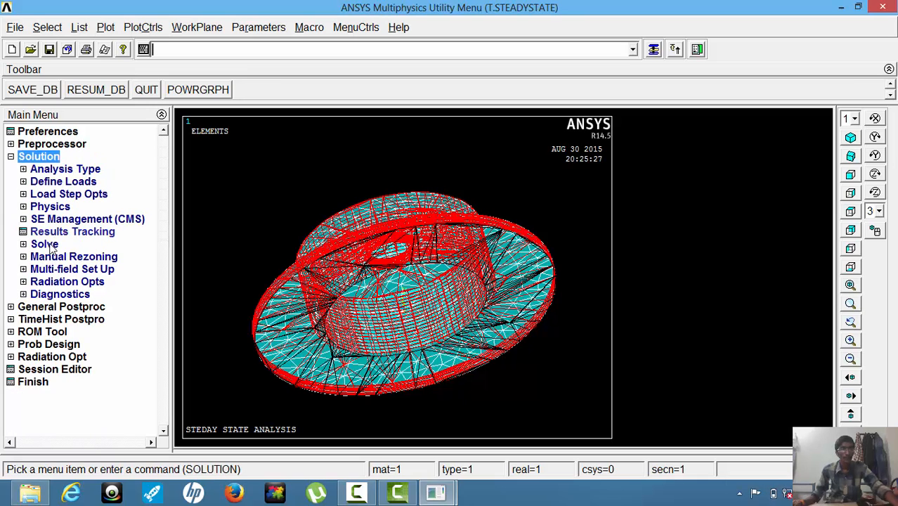
{"action": "left_click", "coordinate": [46, 244]}
{"action": "left_click", "coordinate": [65, 257]}
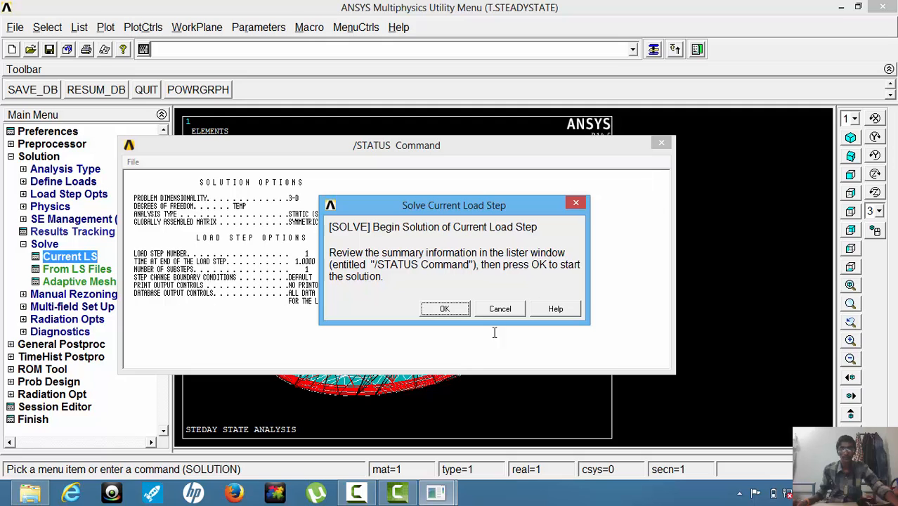
{"action": "left_click", "coordinate": [444, 308]}
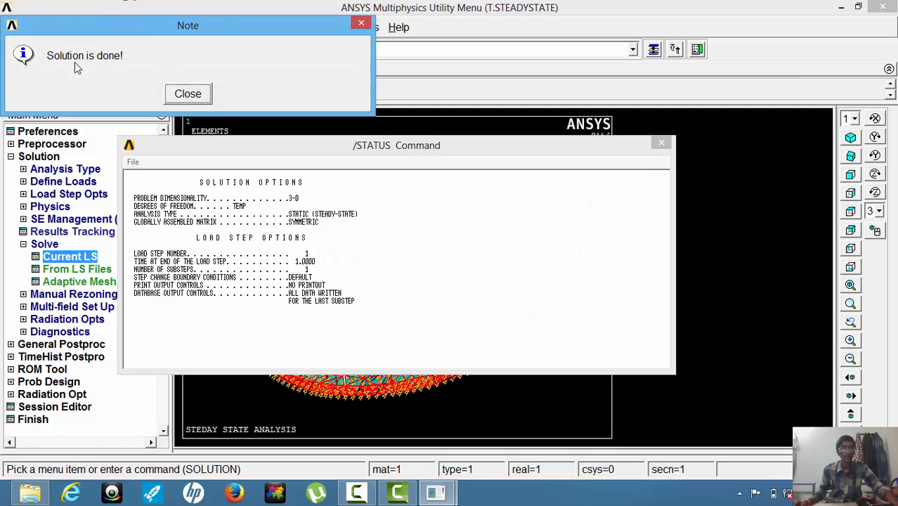
{"action": "left_click", "coordinate": [187, 93]}
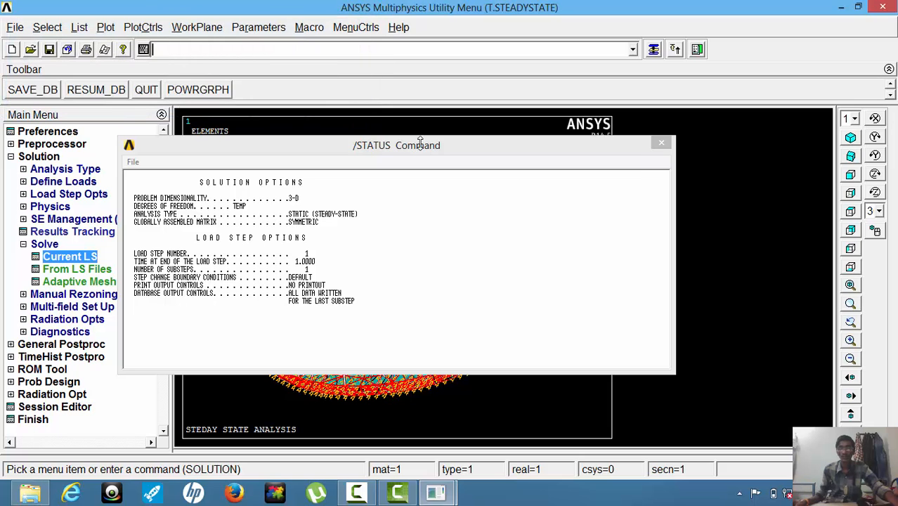
{"action": "left_click", "coordinate": [660, 143]}
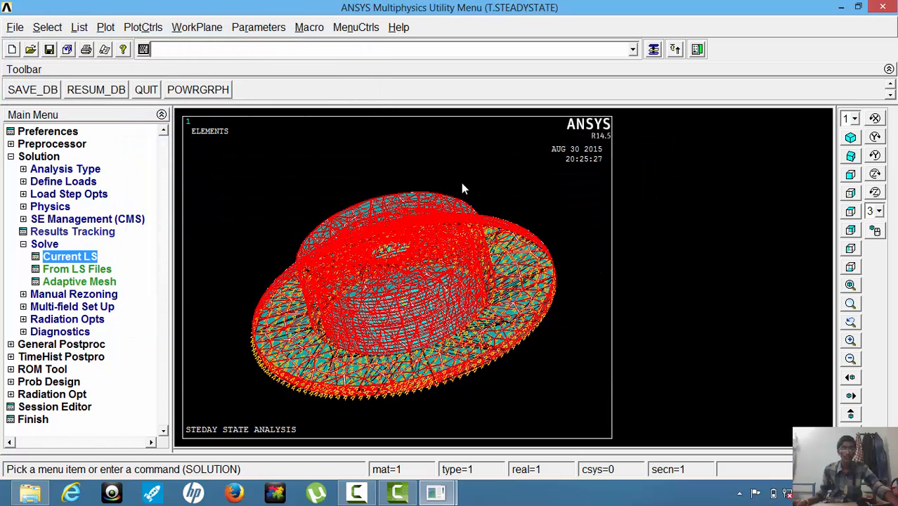
Plot the nodal temperature DOF solution as a contour, using the deformed shape with undeformed model option
{"action": "left_click", "coordinate": [62, 344]}
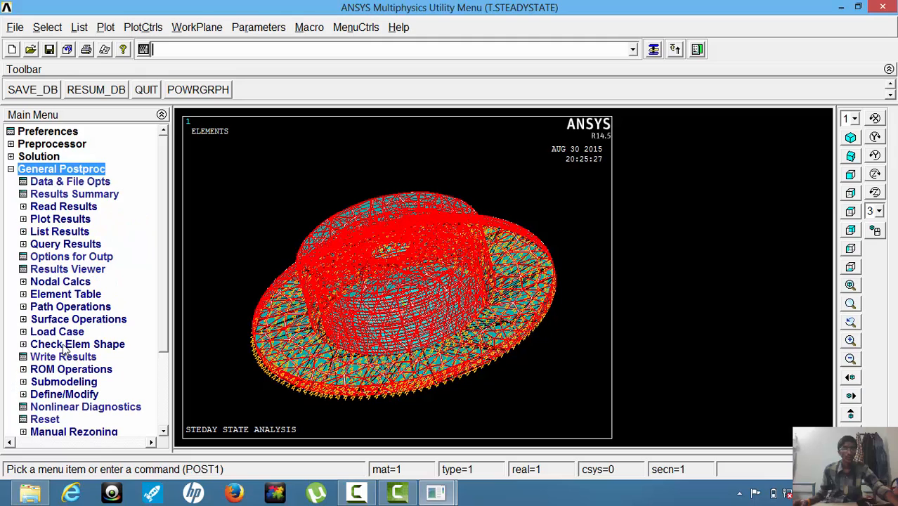
{"action": "left_click", "coordinate": [47, 221]}
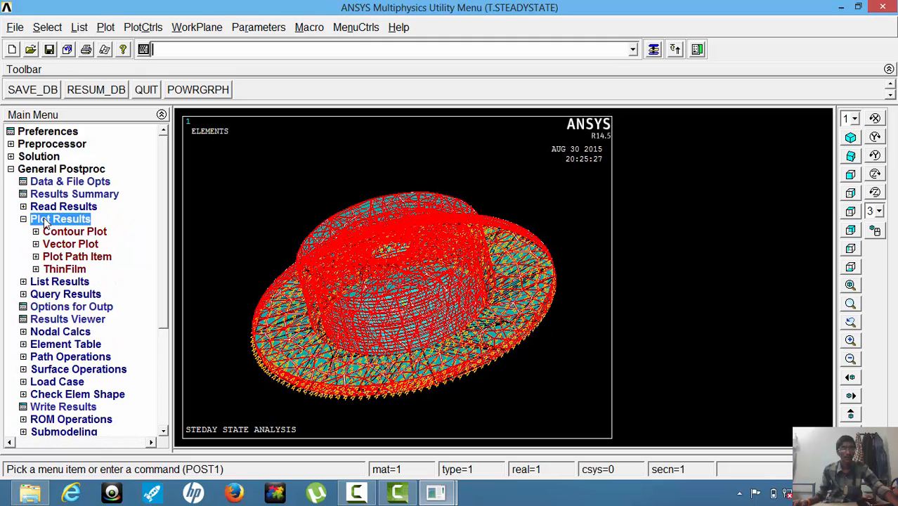
{"action": "left_click", "coordinate": [52, 232]}
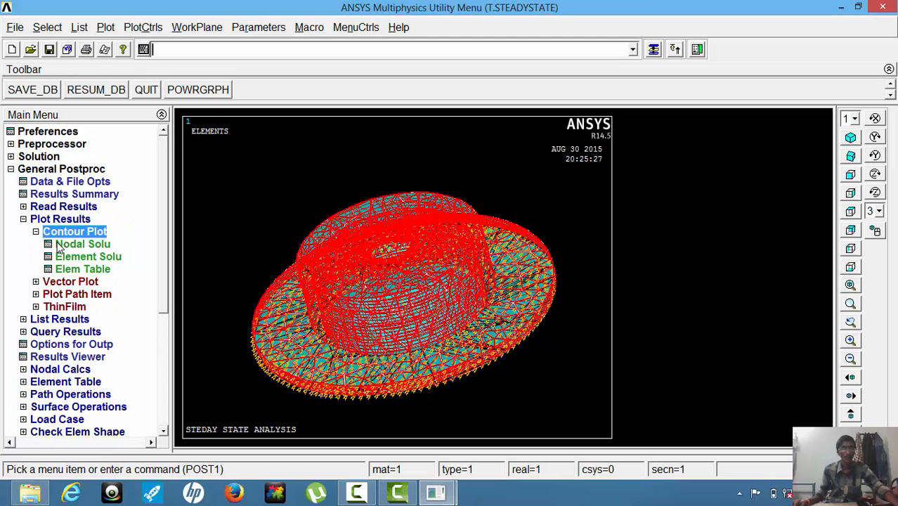
{"action": "left_click", "coordinate": [60, 246]}
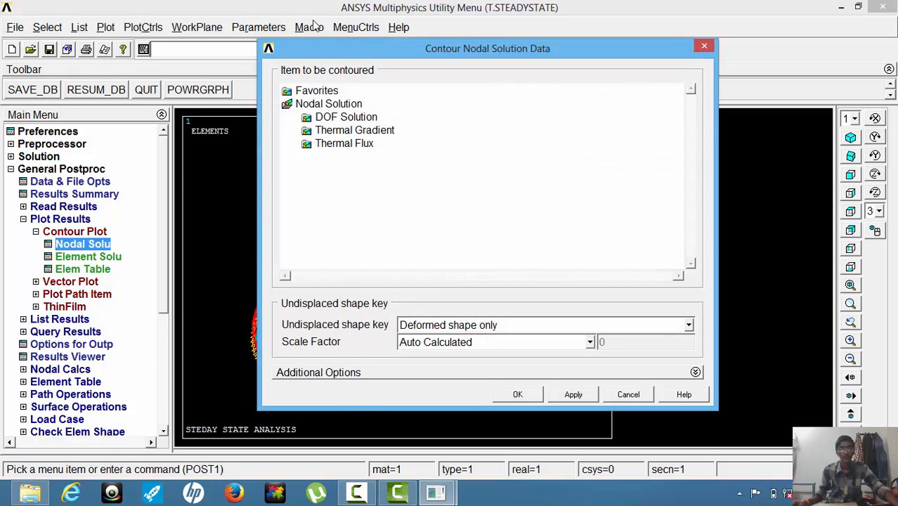
{"action": "left_click", "coordinate": [343, 118]}
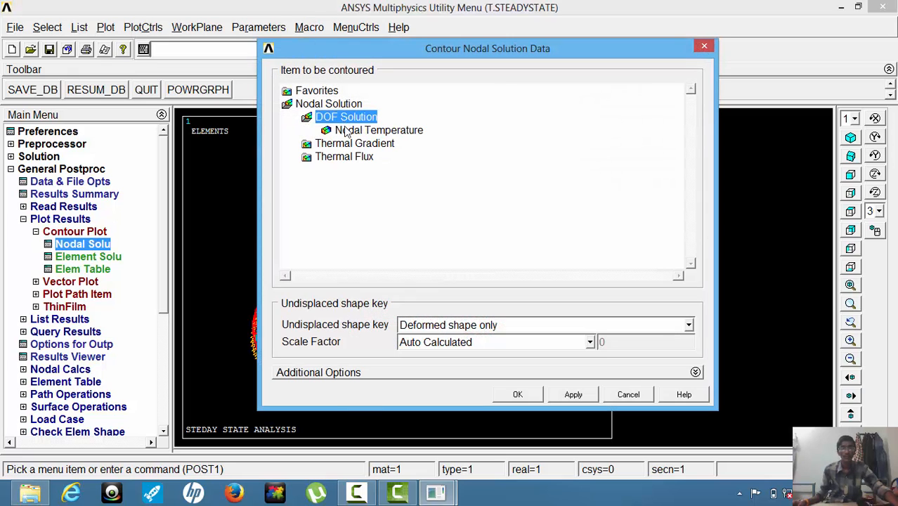
{"action": "left_click", "coordinate": [345, 132]}
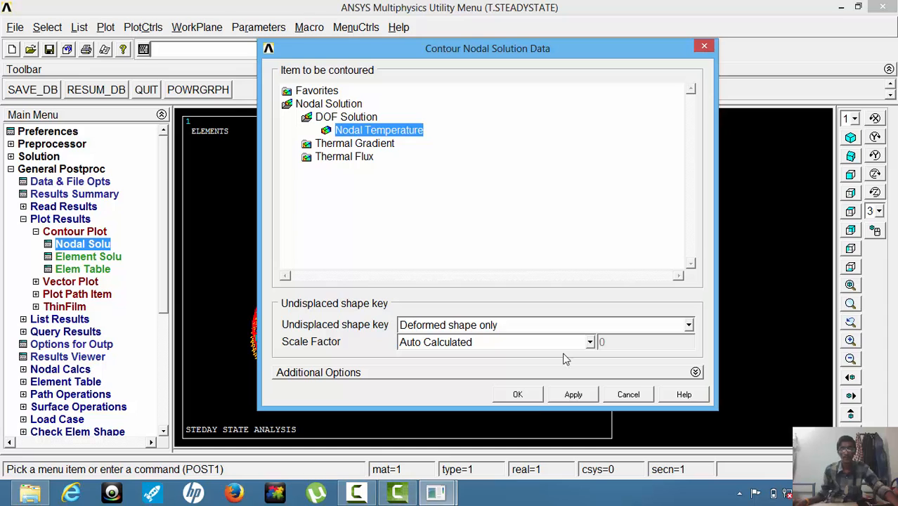
{"action": "left_click", "coordinate": [562, 325]}
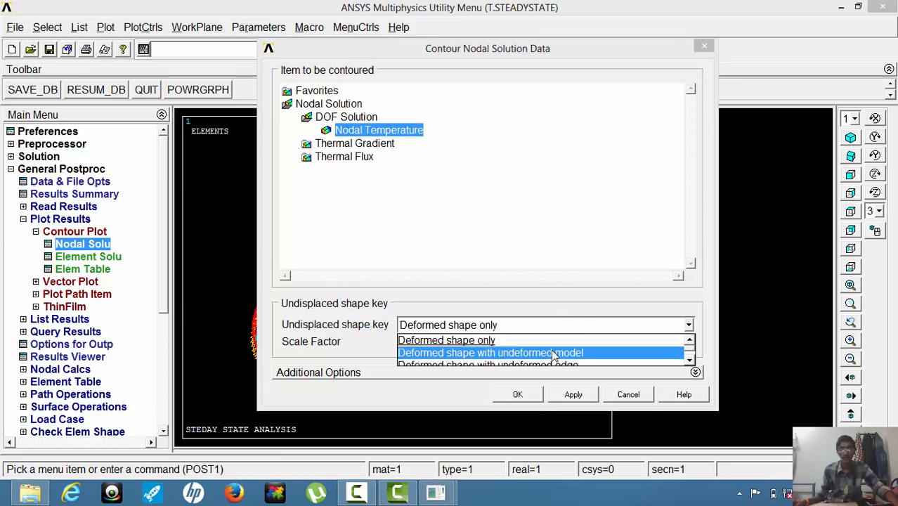
{"action": "left_click", "coordinate": [552, 352]}
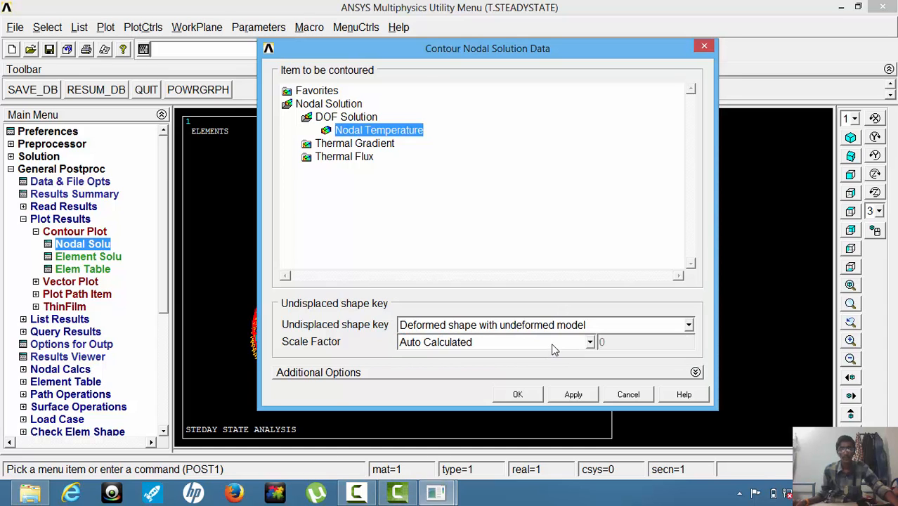
{"action": "left_click", "coordinate": [529, 394]}
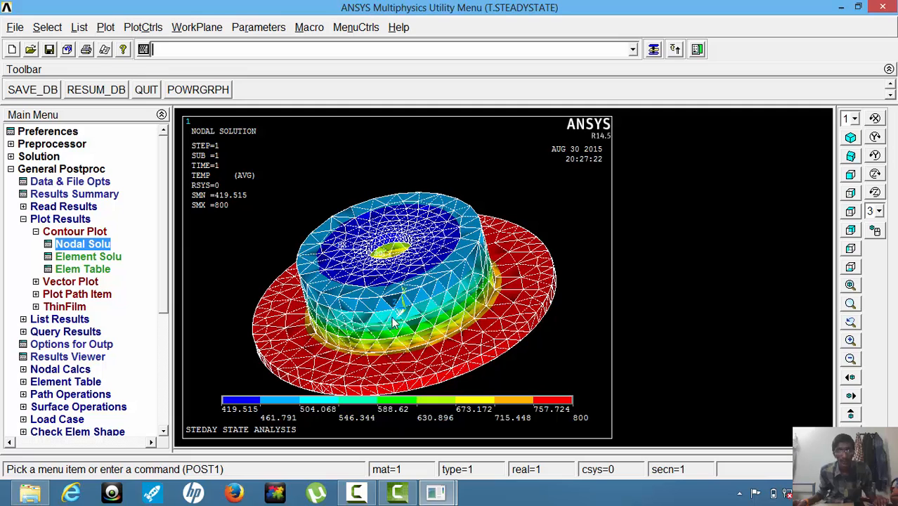
Create the T.STEADYSTATE_report report directory in append mode and capture the nodal temperature contour with the caption "T.STEADYSTATE Image 1"
{"action": "right_click", "coordinate": [331, 273], "text": "ctrl"}
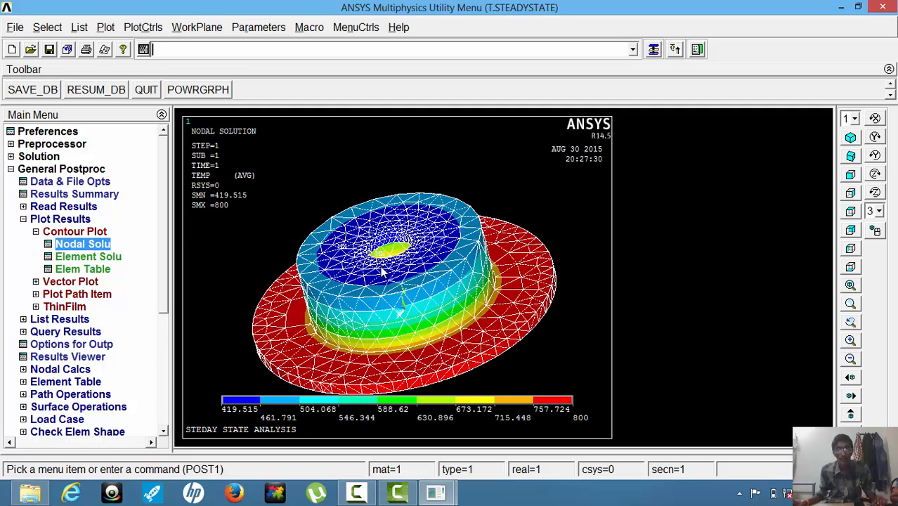
{"action": "right_click_drag", "start_coordinate": [361, 247], "coordinate": [385, 295], "text": "ctrl"}
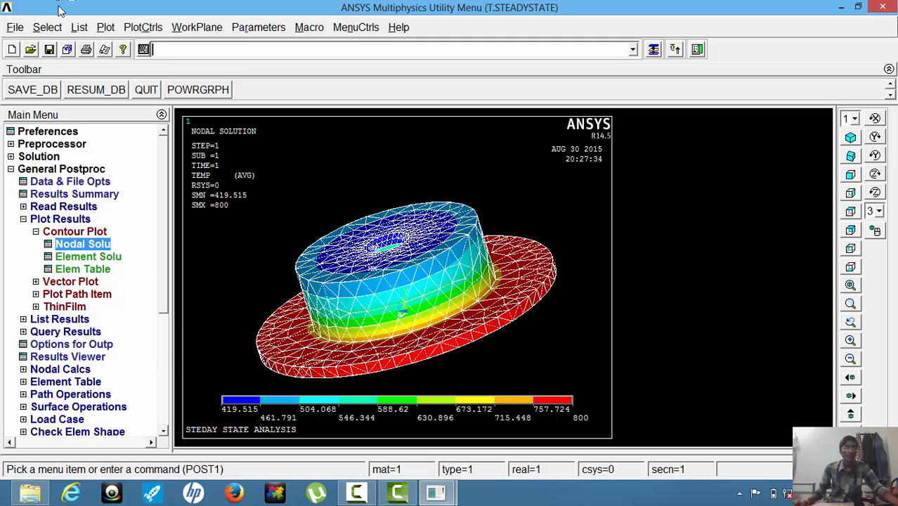
{"action": "left_click", "coordinate": [101, 50]}
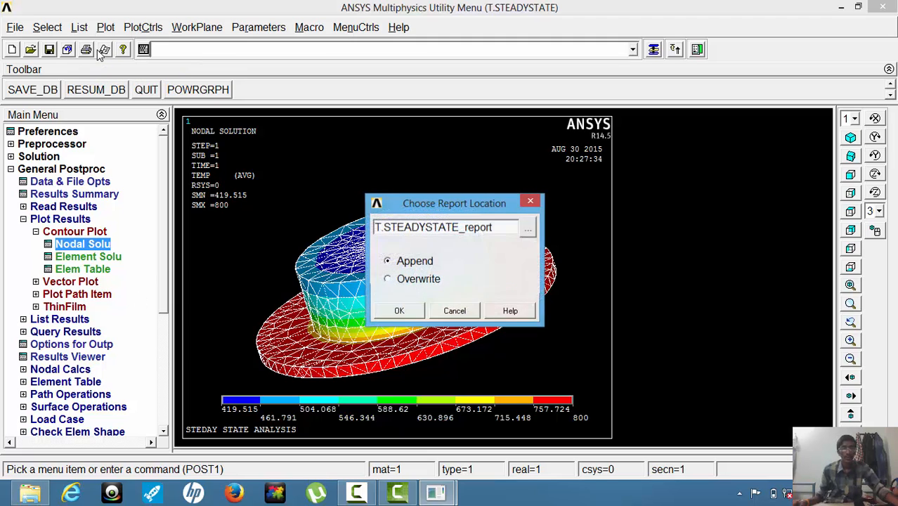
{"action": "left_click", "coordinate": [396, 311]}
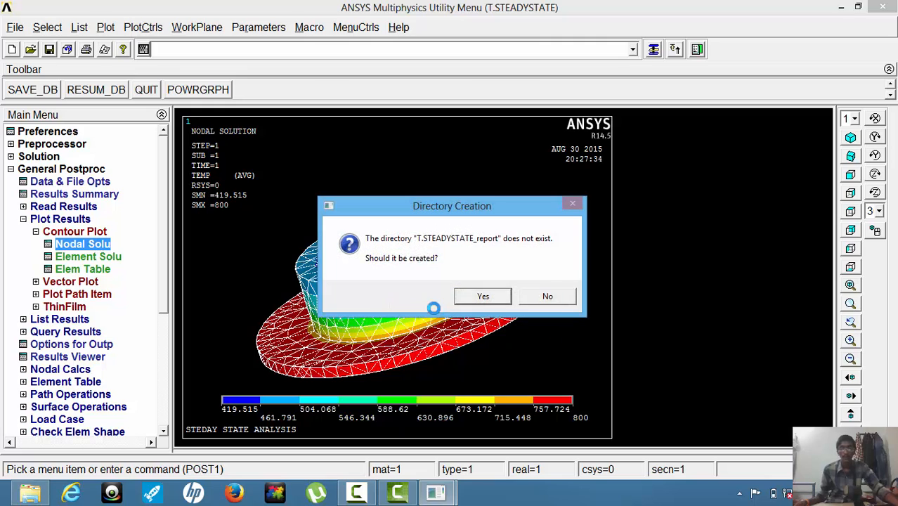
{"action": "left_click", "coordinate": [482, 297]}
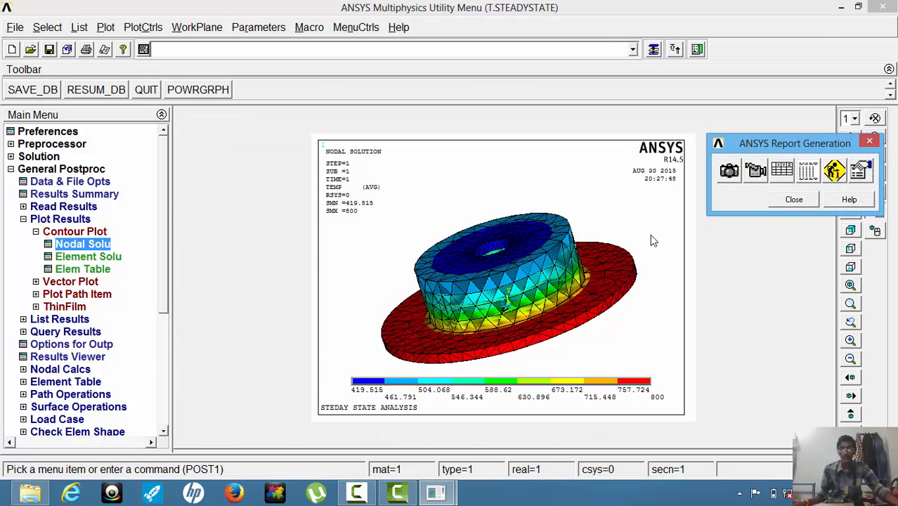
{"action": "left_click", "coordinate": [728, 171]}
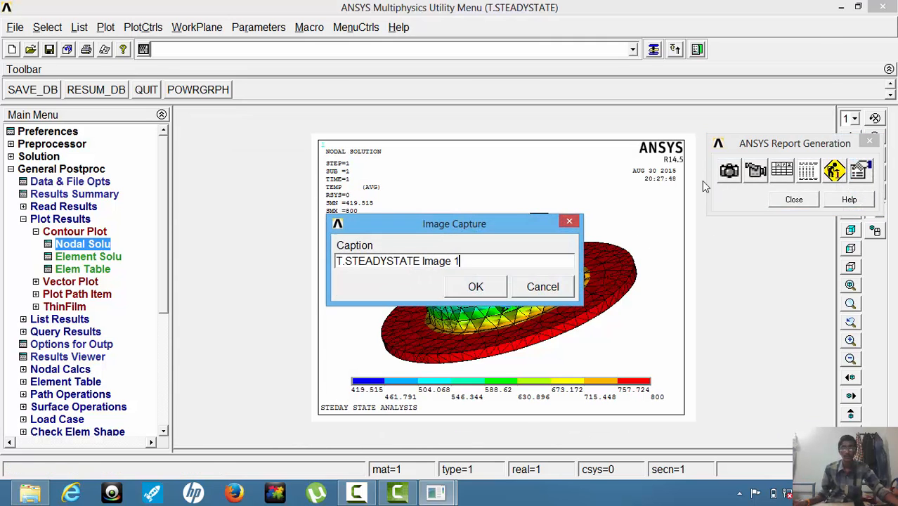
{"action": "left_click", "coordinate": [467, 291]}
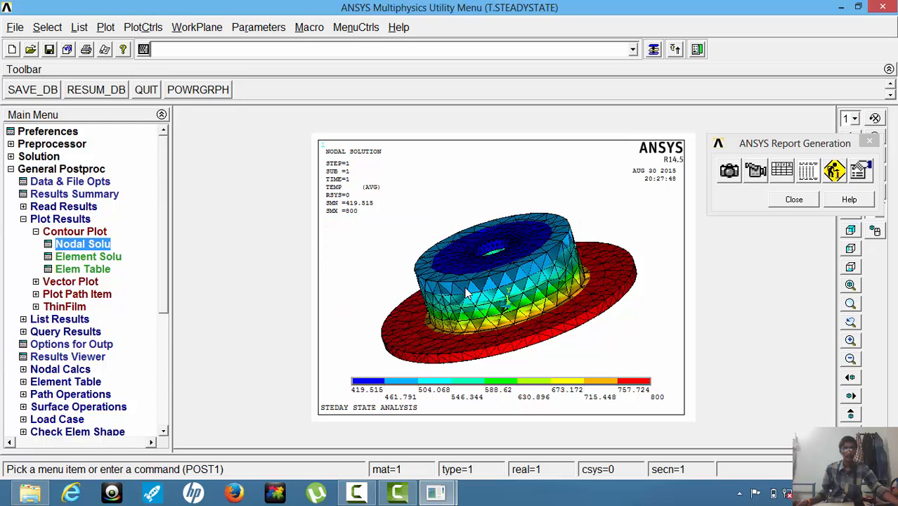
{"action": "left_click", "coordinate": [809, 202]}
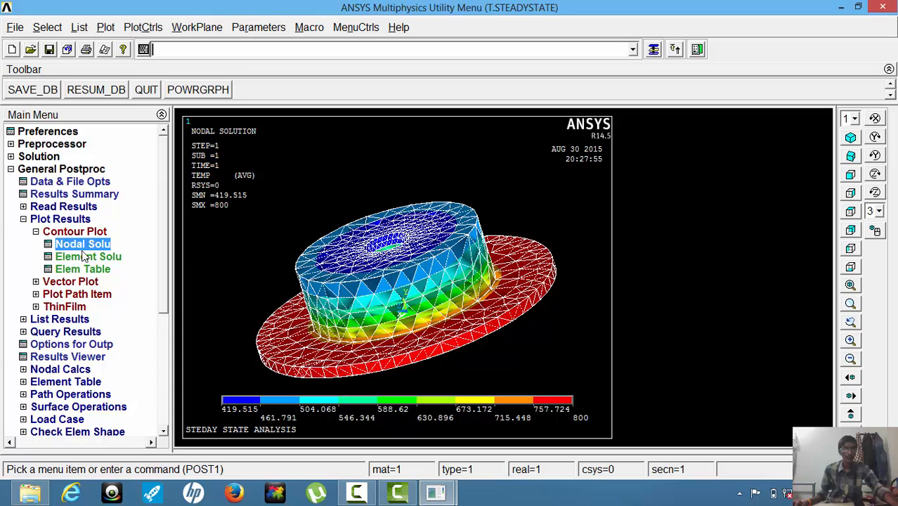
Plot the thermal gradient vector sum as a nodal contour, using the deformed shape with undeformed model option
{"action": "left_click", "coordinate": [83, 246]}
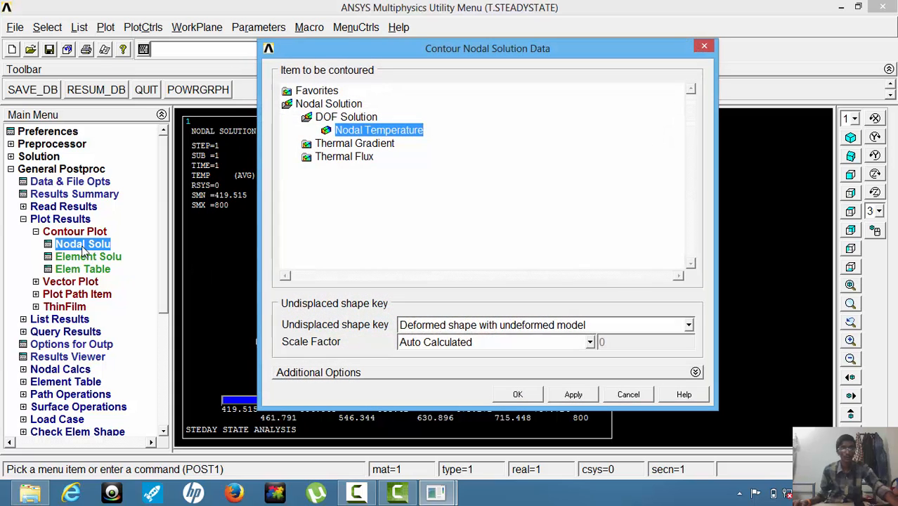
{"action": "left_click", "coordinate": [380, 145]}
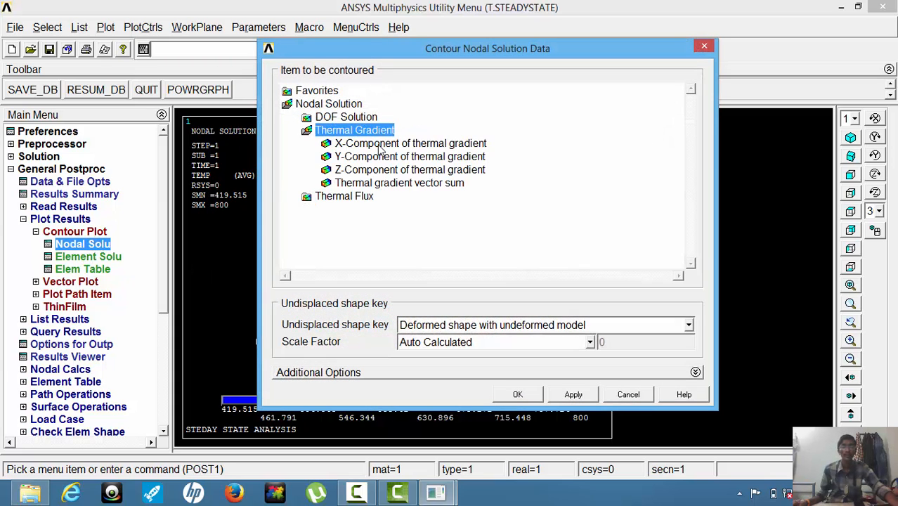
{"action": "left_click", "coordinate": [380, 183]}
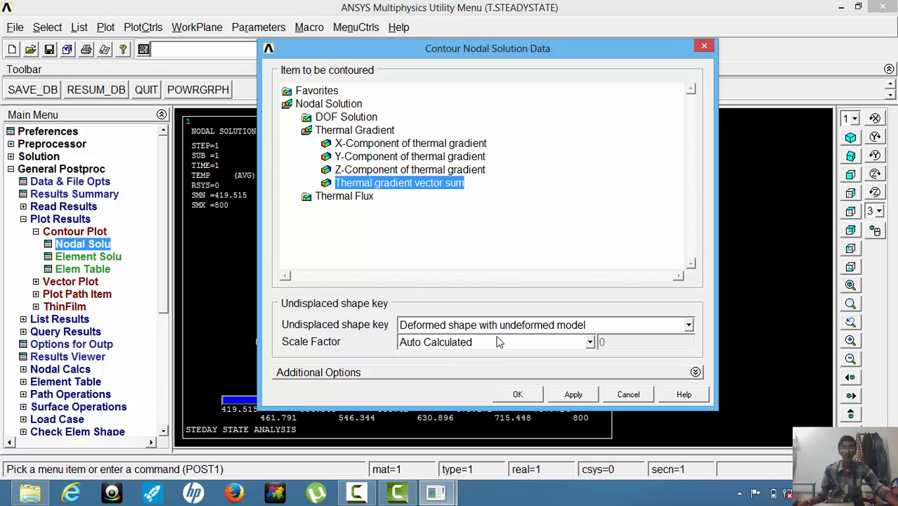
{"action": "left_click", "coordinate": [518, 395]}
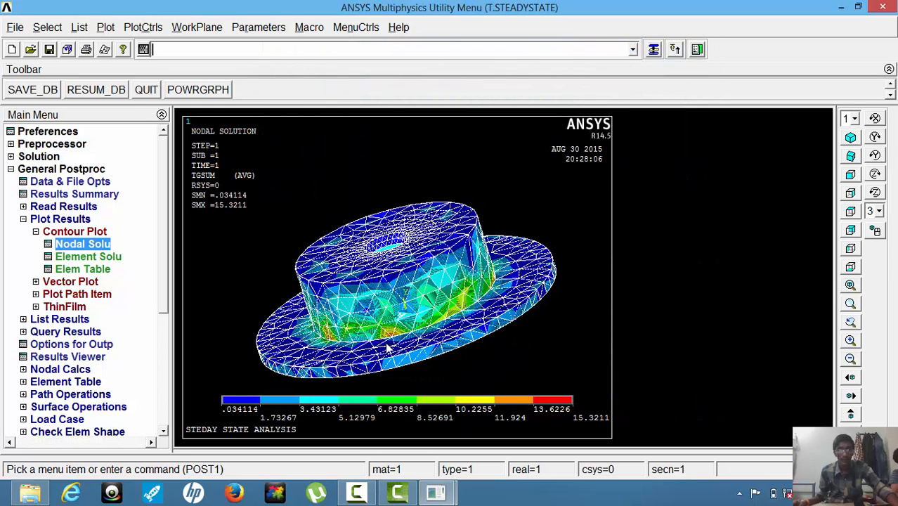
Append an image of the thermal gradient contour to T.STEADYSTATE_report with the caption "T.STEADYSTATE Image 2"
{"action": "left_click", "coordinate": [104, 51]}
{"action": "left_click", "coordinate": [400, 309]}
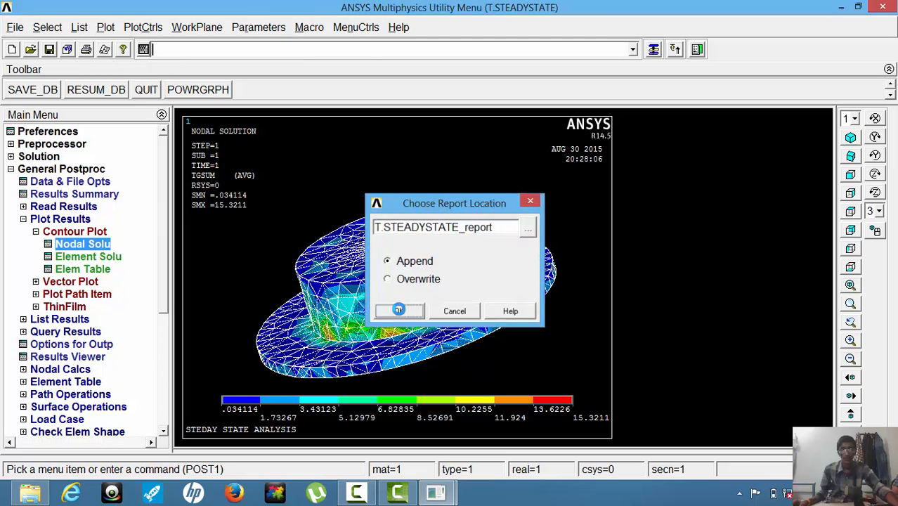
{"action": "left_click", "coordinate": [729, 171]}
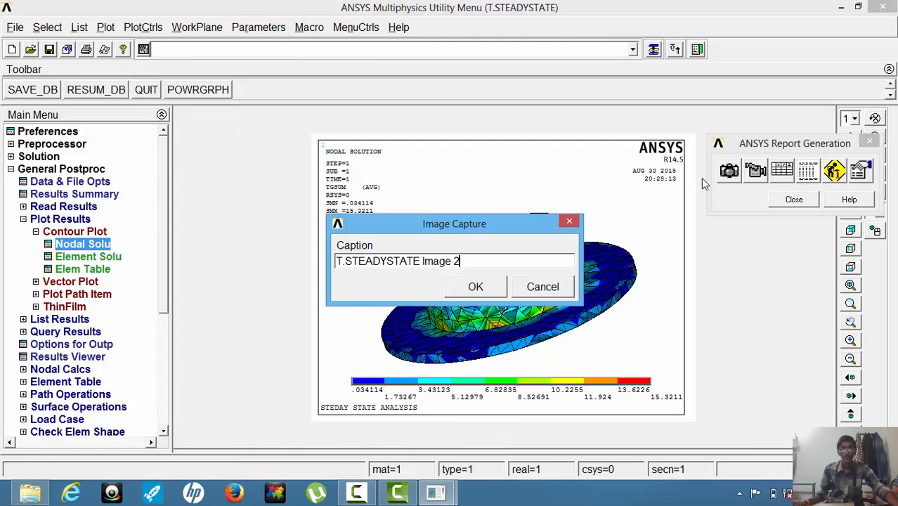
{"action": "left_click", "coordinate": [476, 288]}
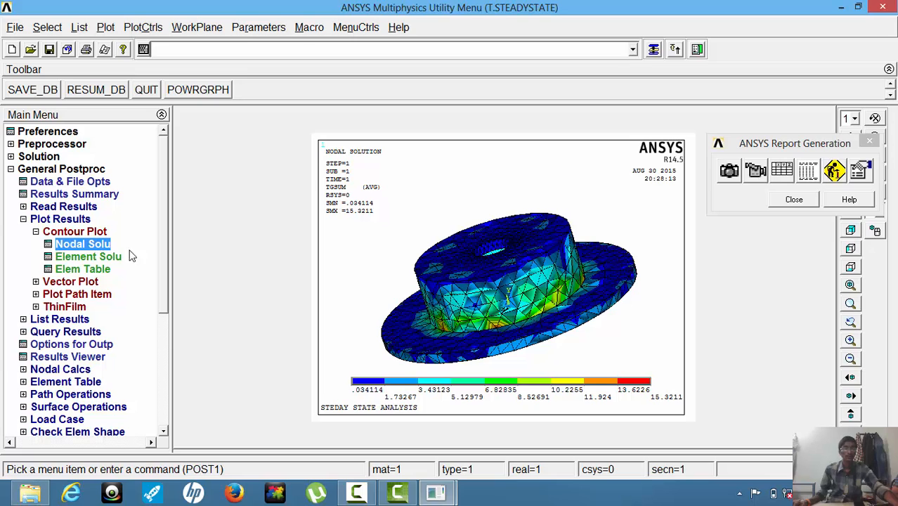
Plot the thermal flux vector sum as a nodal contour, using the deformed shape with undeformed model option
{"action": "double_click", "coordinate": [70, 246]}
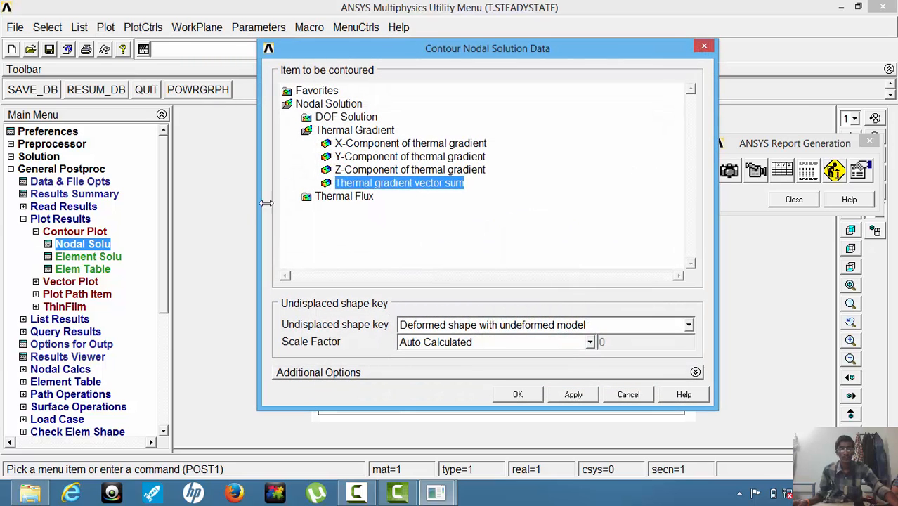
{"action": "double_click", "coordinate": [339, 196]}
{"action": "left_click", "coordinate": [339, 197]}
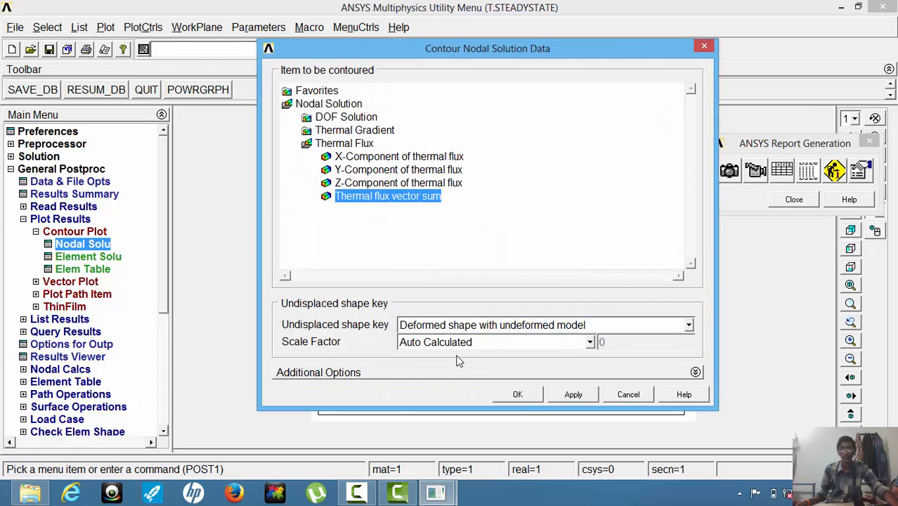
{"action": "left_click", "coordinate": [523, 396]}
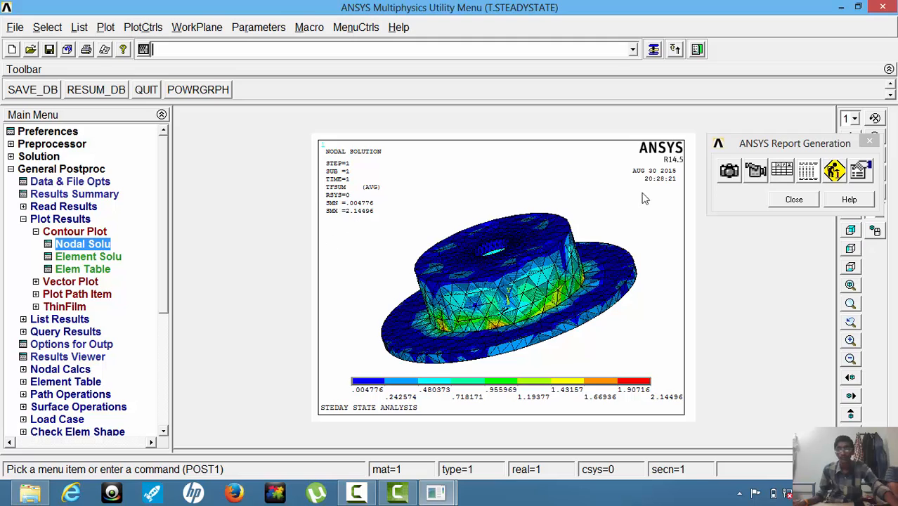
Capture the thermal flux contour for the report with the caption "T.STEADYSTATE Image 3" and close the report generator
{"action": "left_click", "coordinate": [729, 171]}
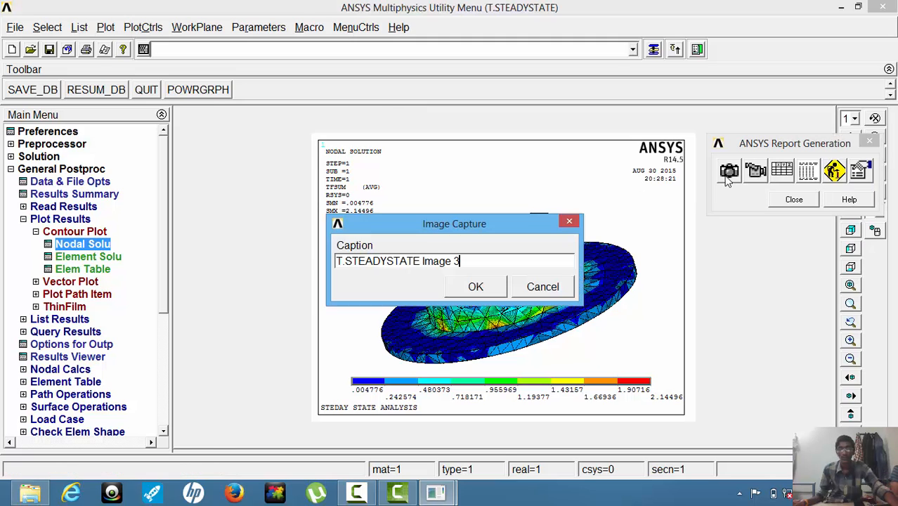
{"action": "left_click", "coordinate": [472, 286]}
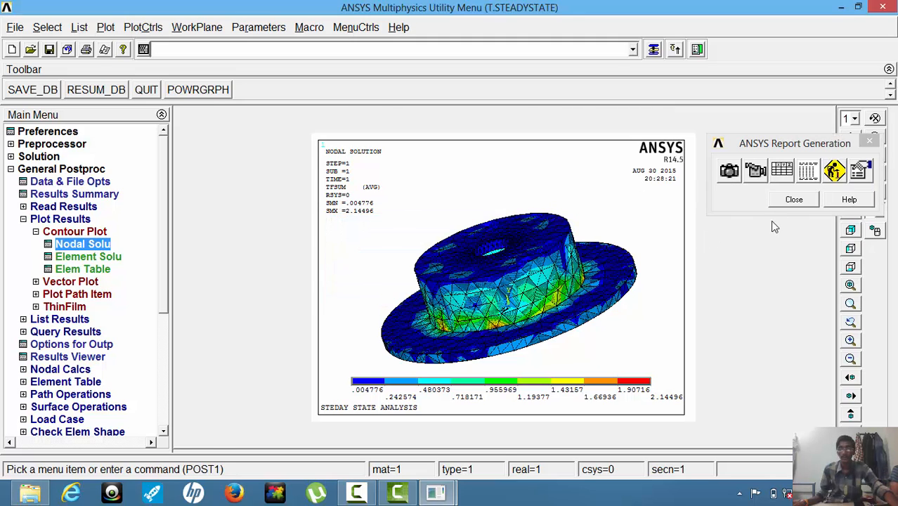
{"action": "left_click", "coordinate": [783, 202]}
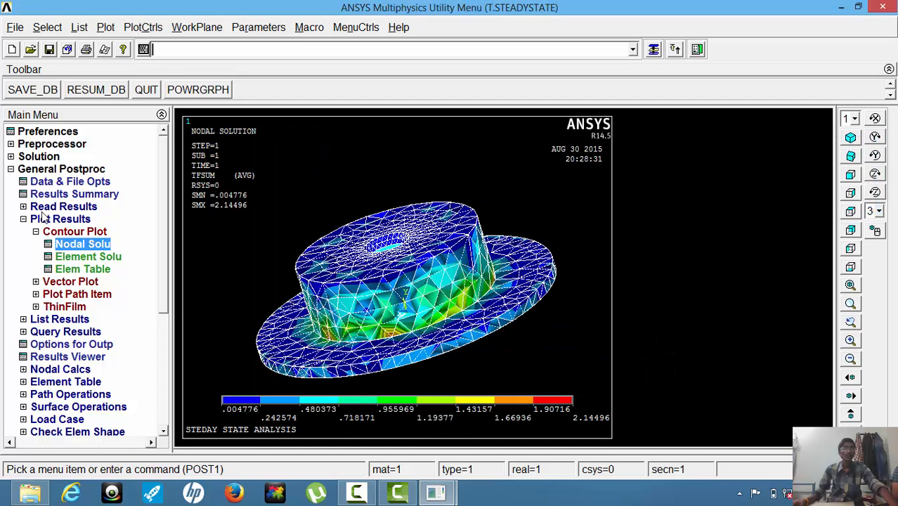